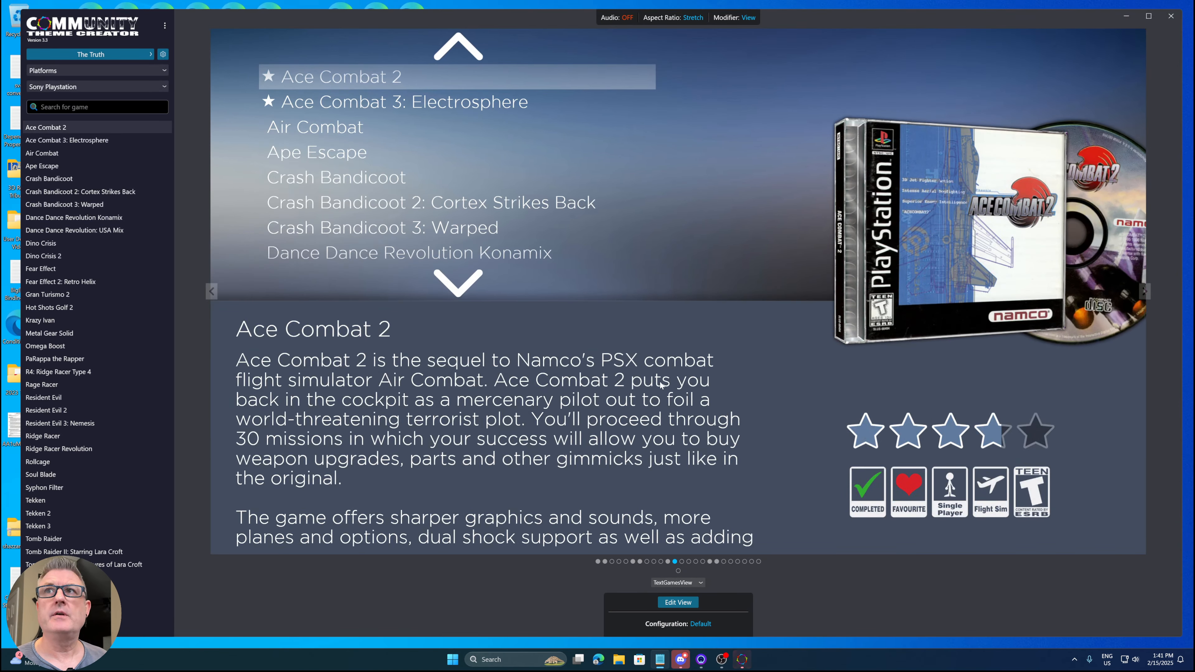
Open TextGamesView for editing, look over its UI element list and check the editor options that are enabled.
click(677, 603)
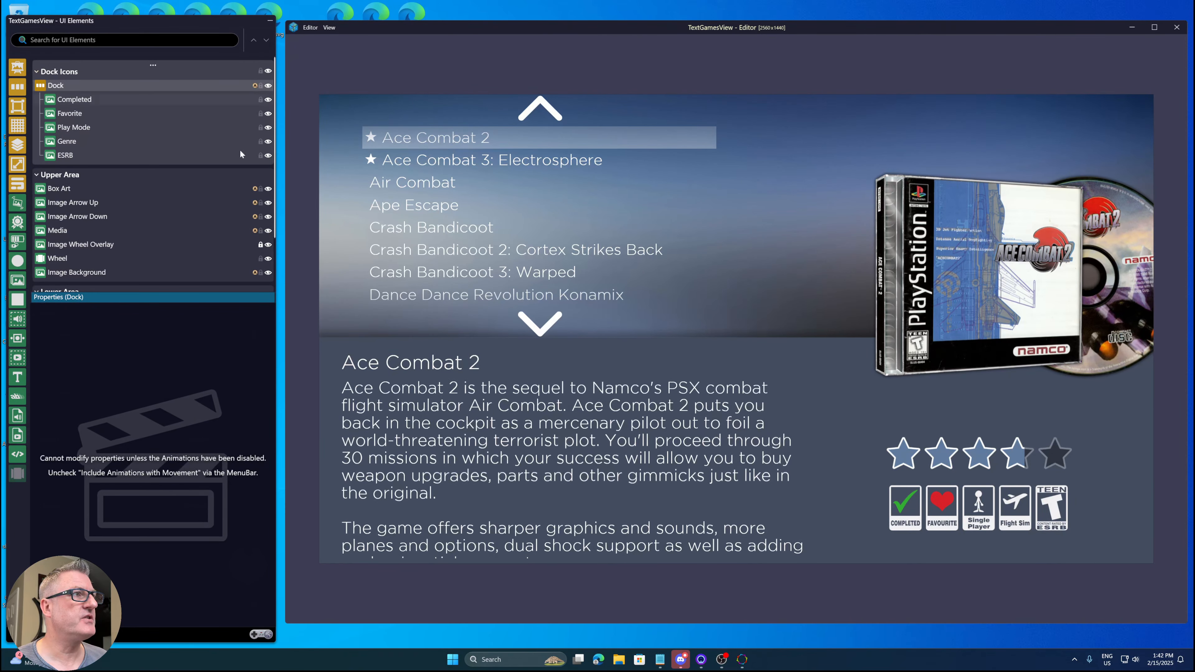
scroll(257, 212, down, 2)
scroll(257, 215, up, 2)
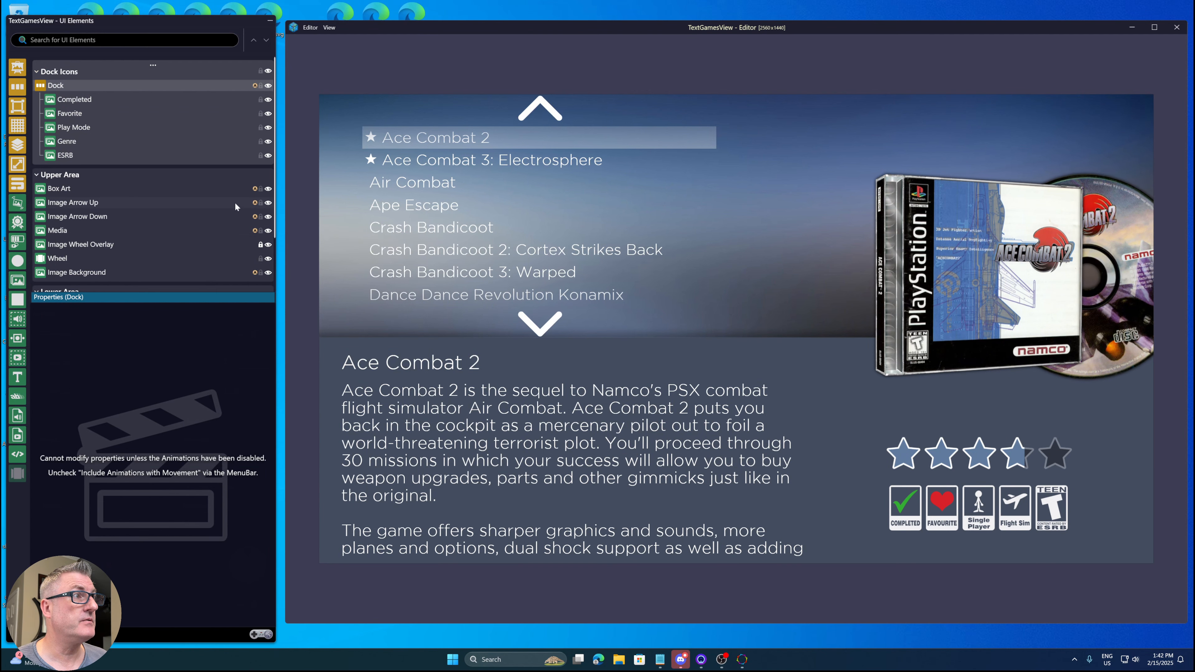
click(308, 27)
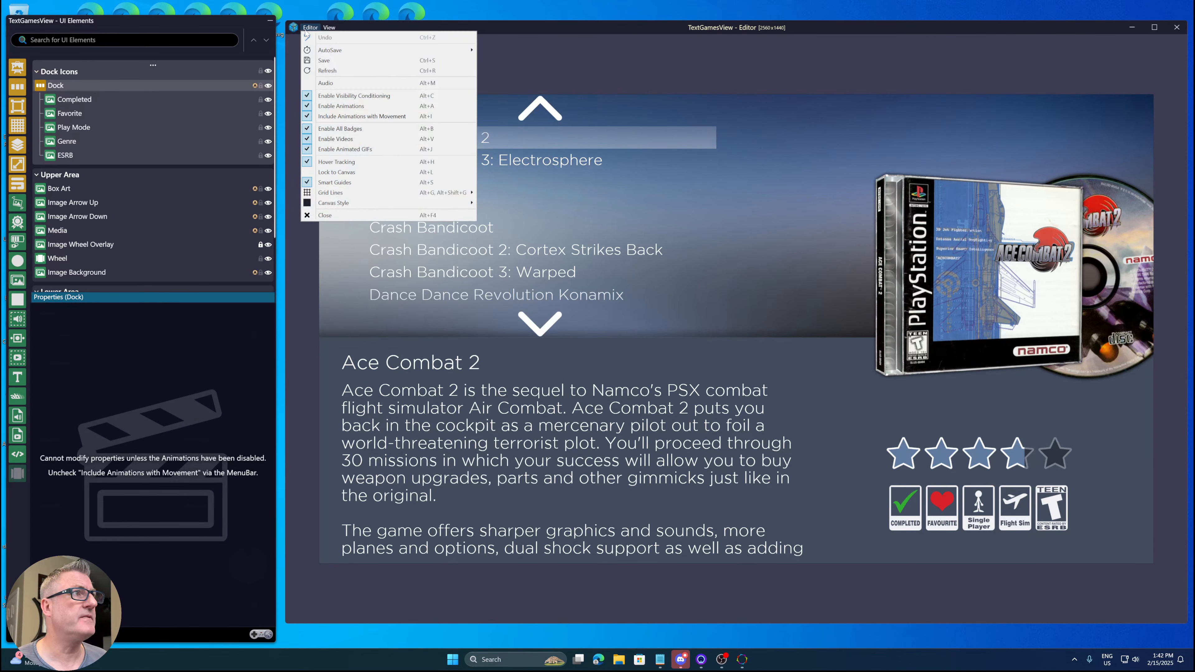
click(310, 258)
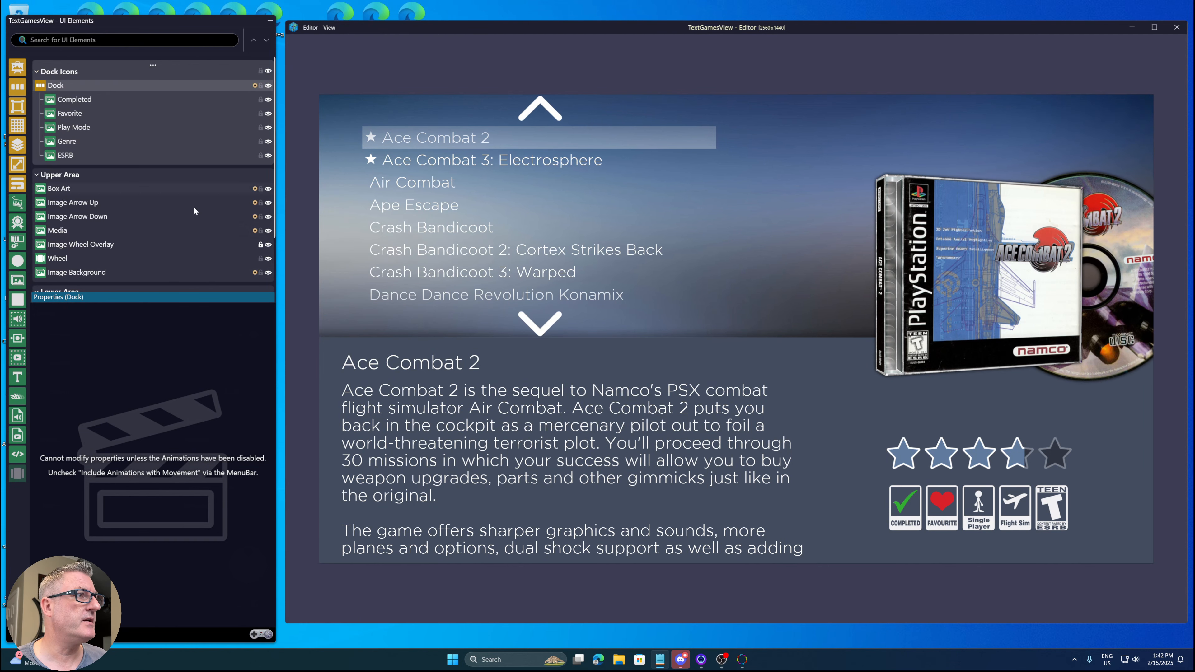
Zoom the UI Elements window to 99% and back to 100%, shifting the window slightly and returning it.
drag(124, 24, 134, 26)
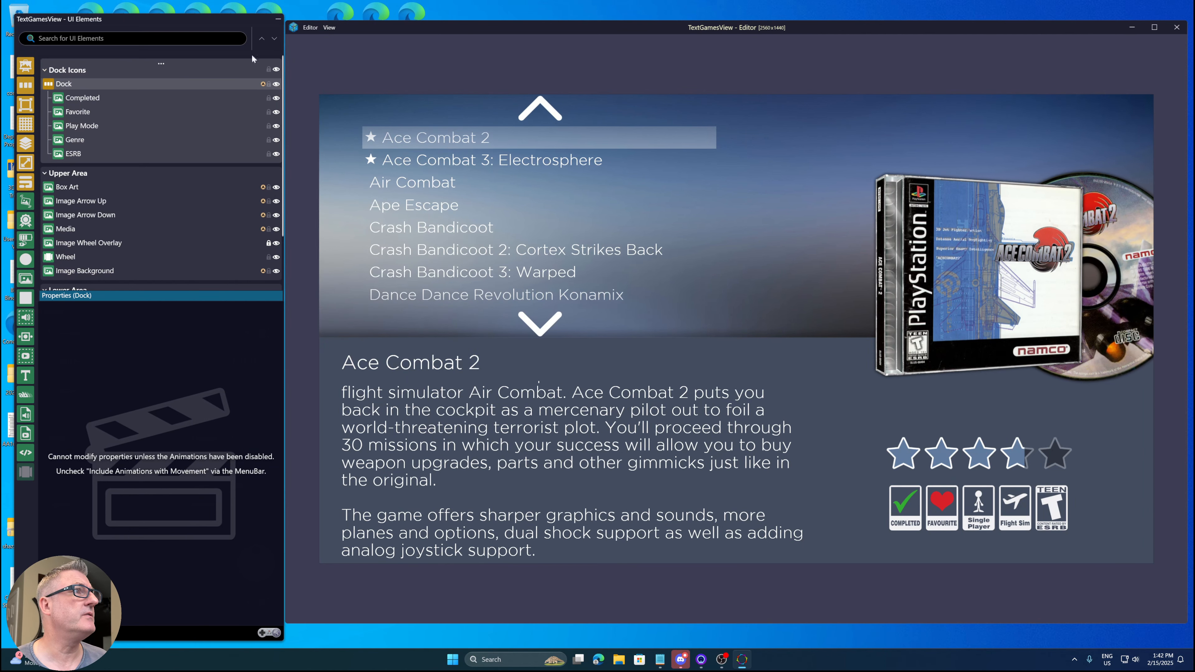
right_click(214, 17)
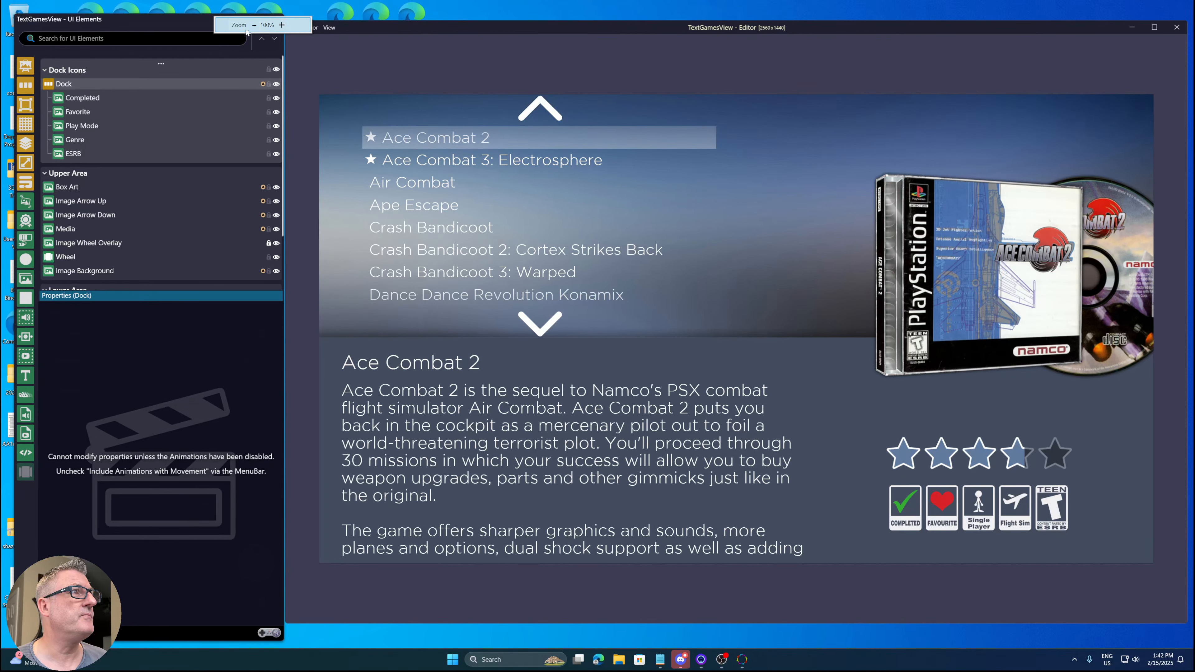
click(254, 25)
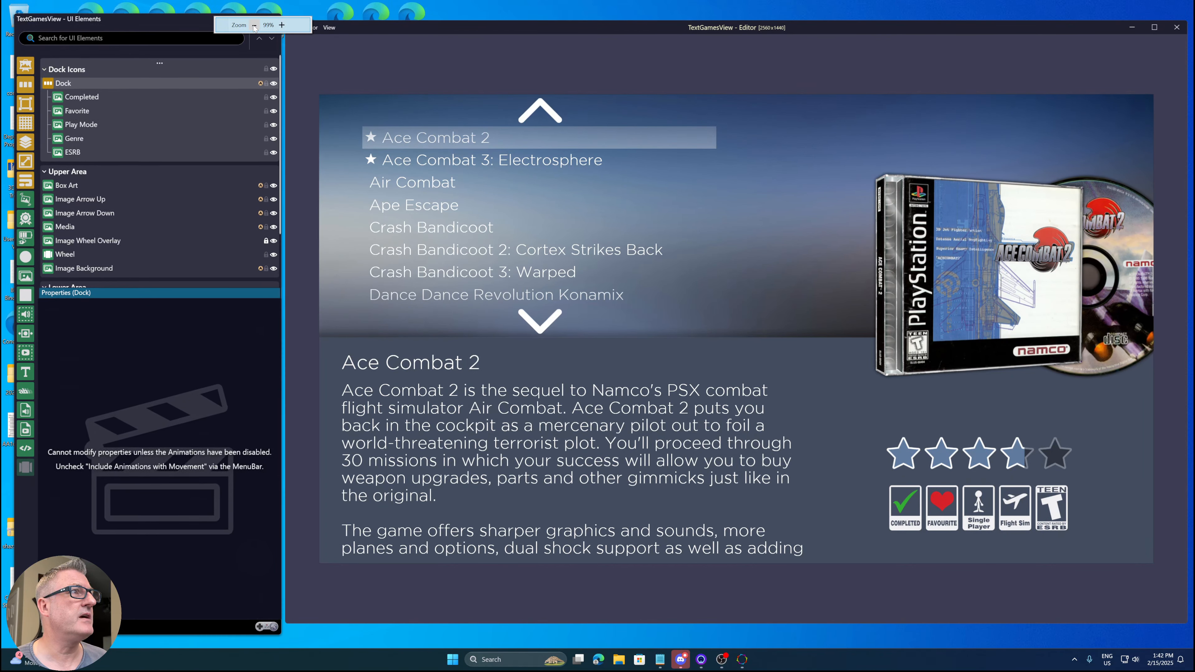
click(282, 25)
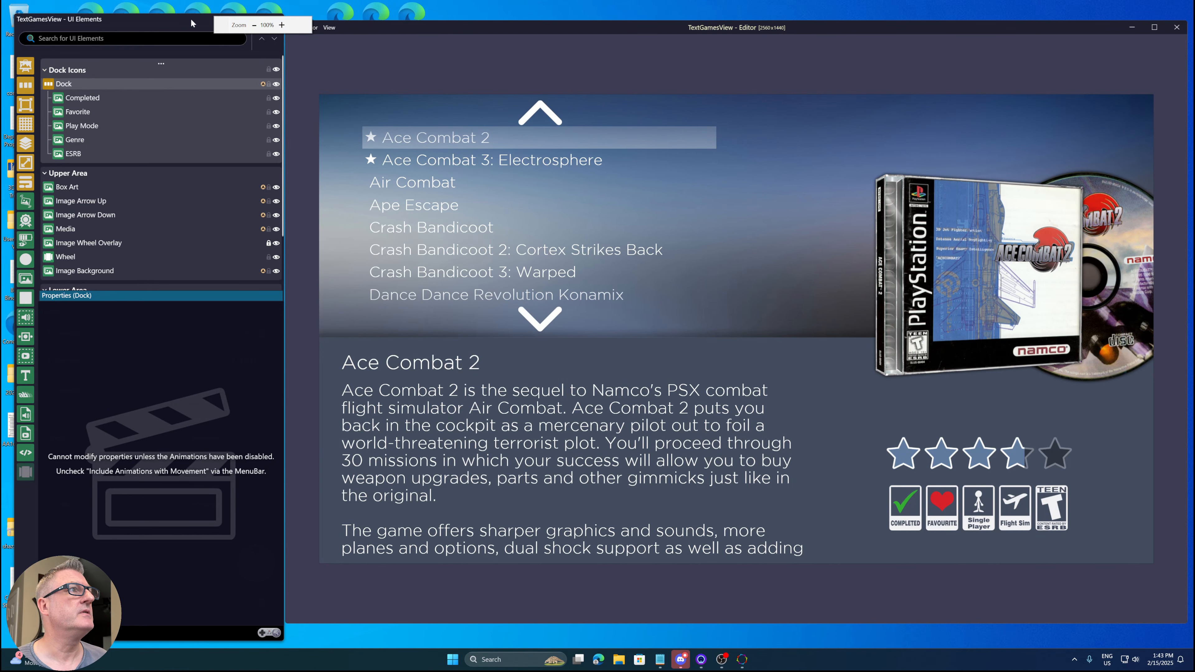
drag(192, 21, 186, 19)
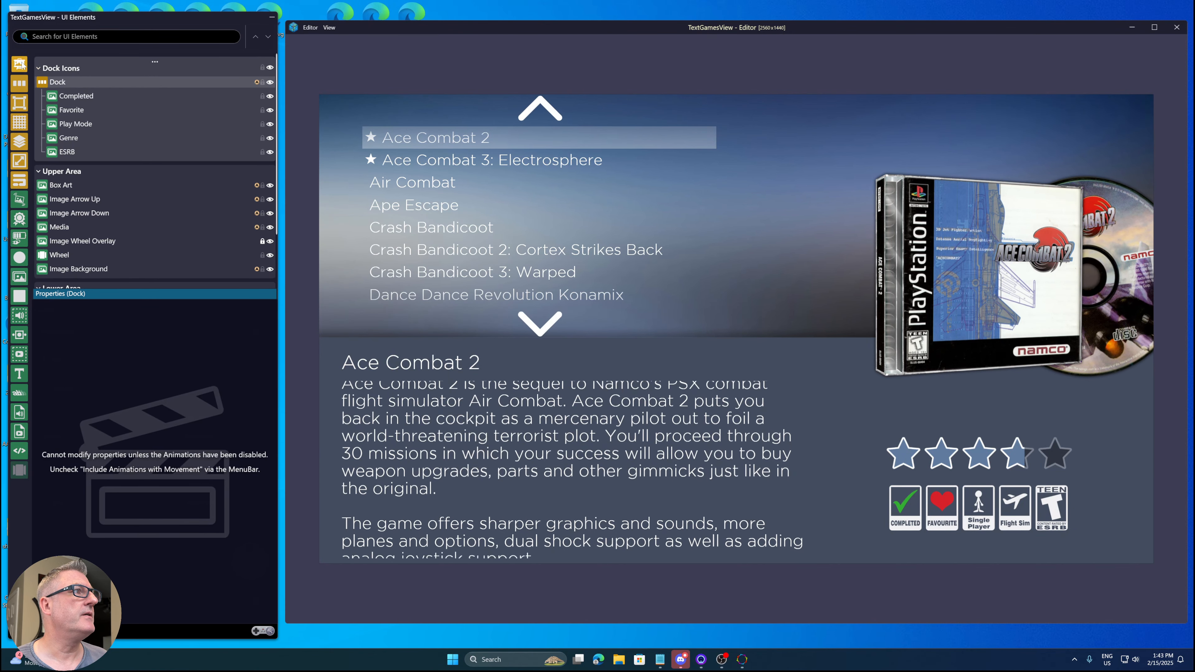
Detach the element toolbar from the UI Elements window and place it at the edge of the editor canvas.
right_click(21, 62)
click(36, 68)
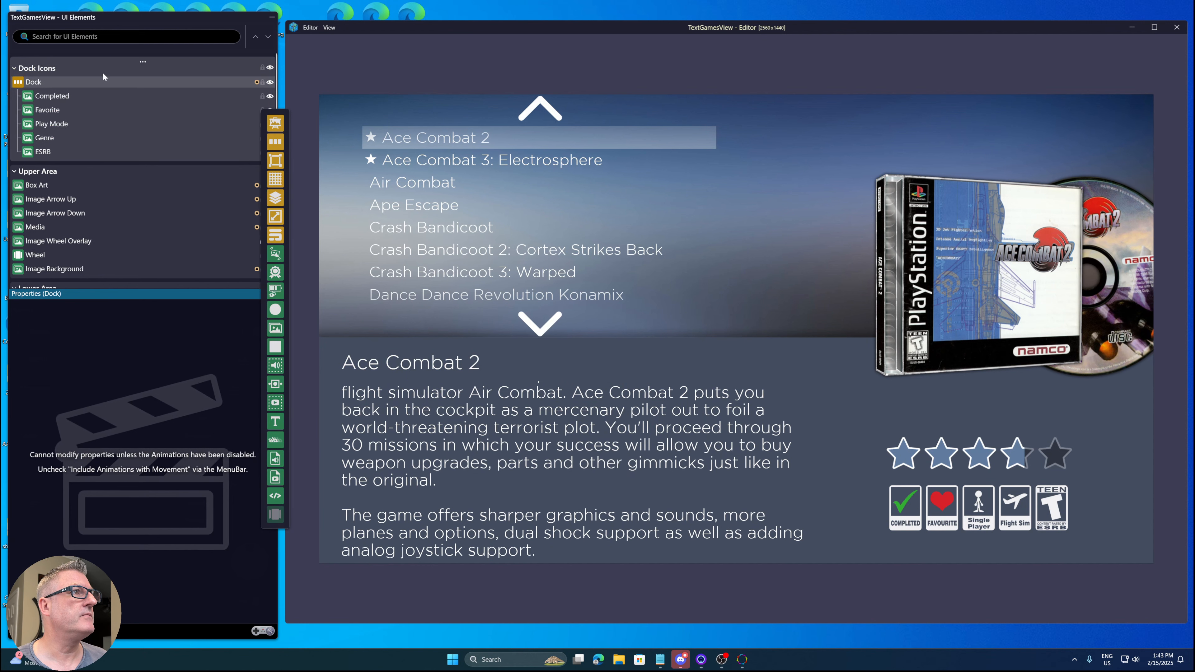
drag(286, 132, 311, 87)
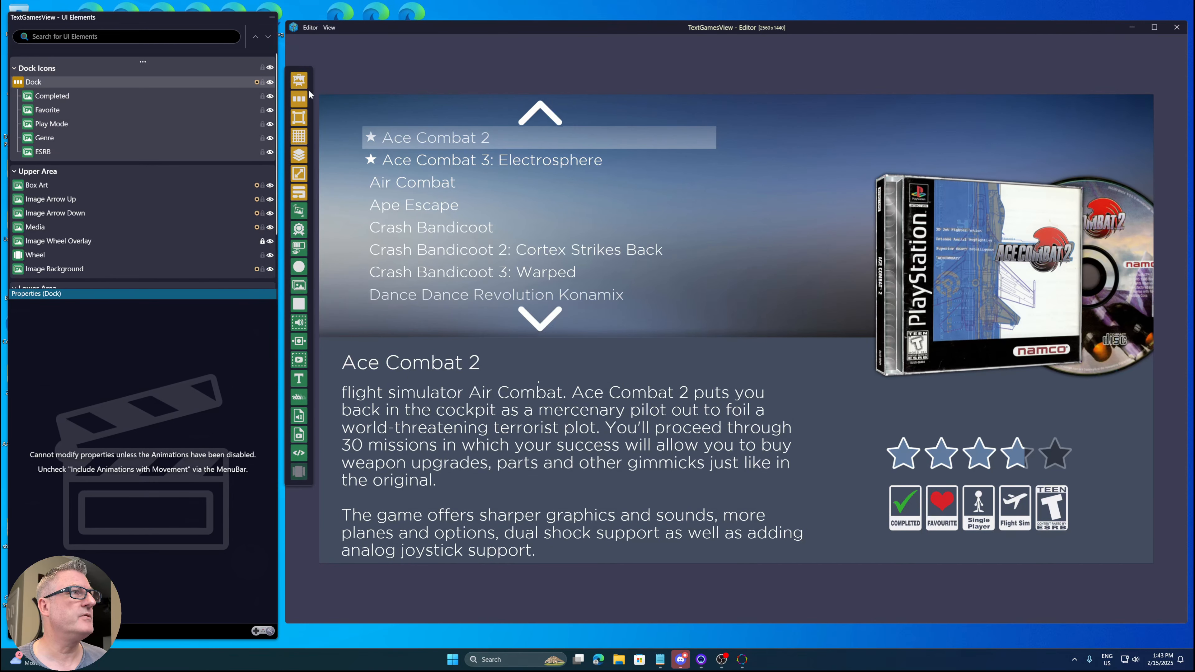
Shrink and re-enlarge the floating element toolbar, and dock it back into the UI Elements window.
right_click(310, 91)
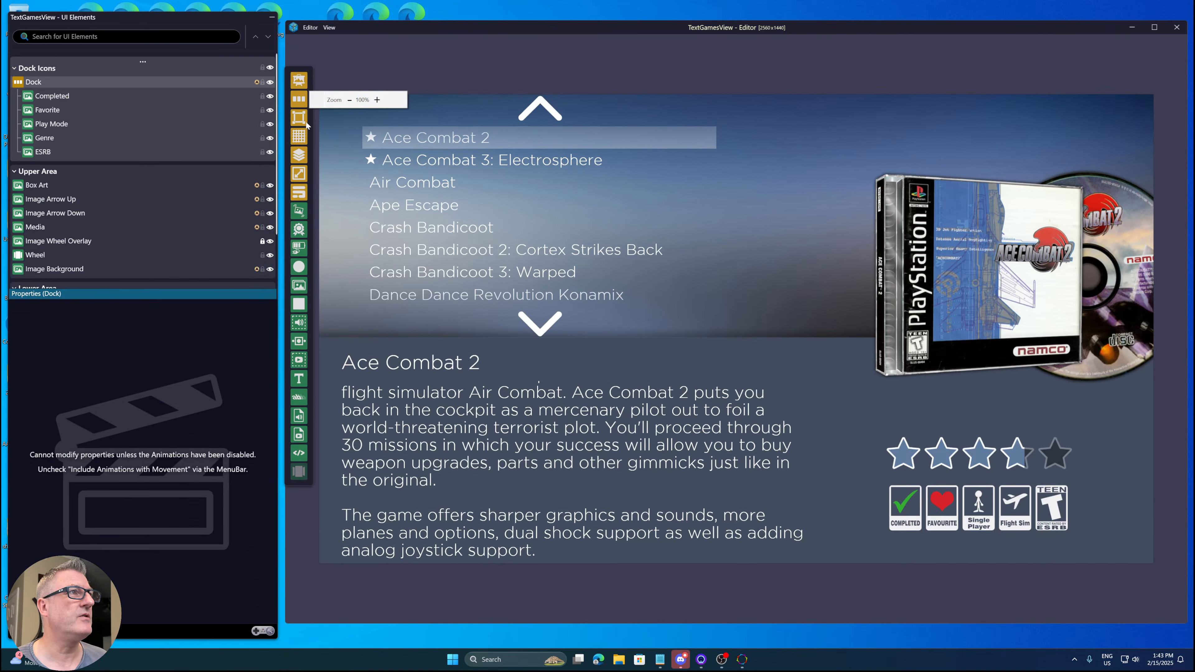
click(350, 100)
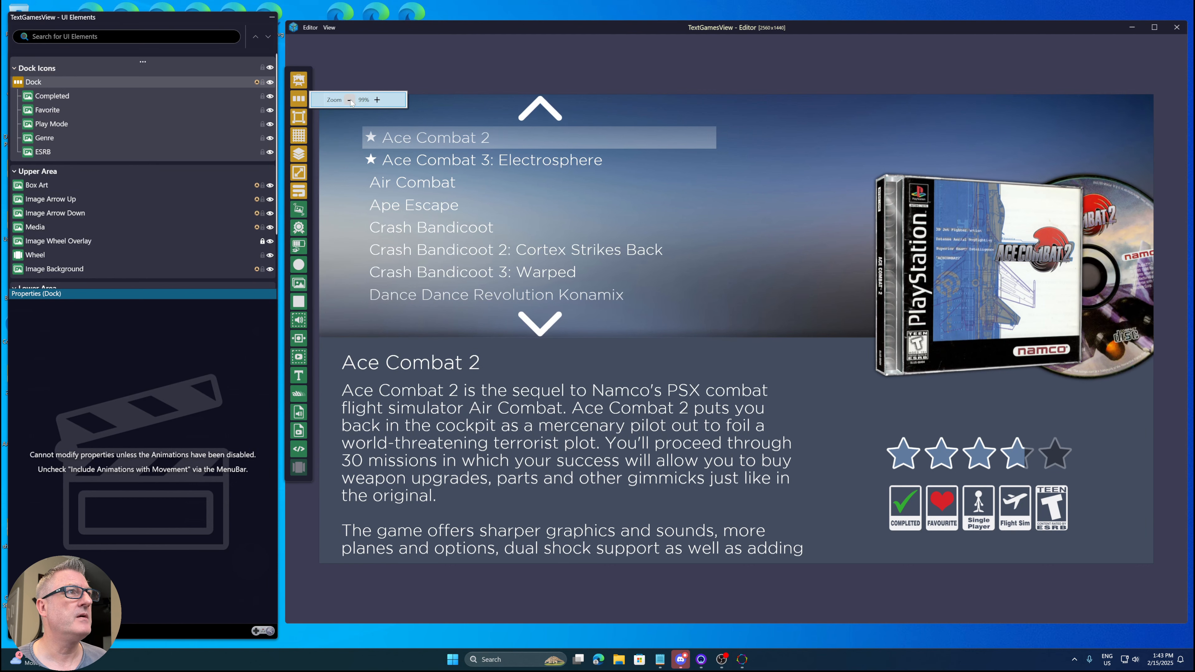
click(376, 100)
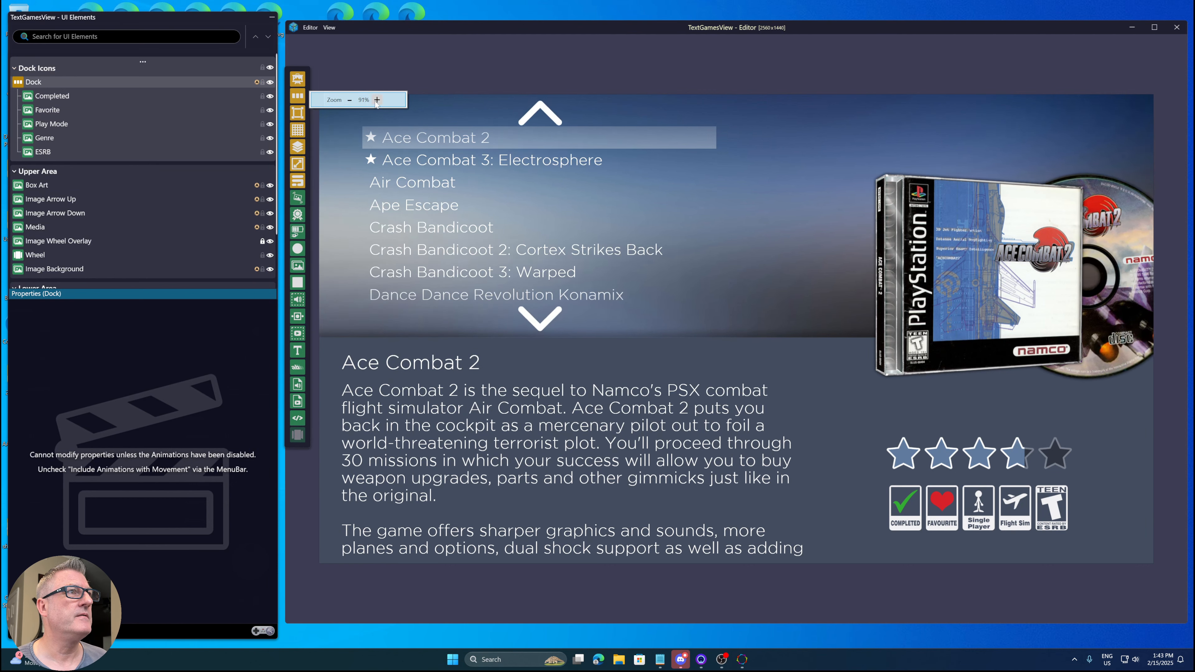
click(376, 100)
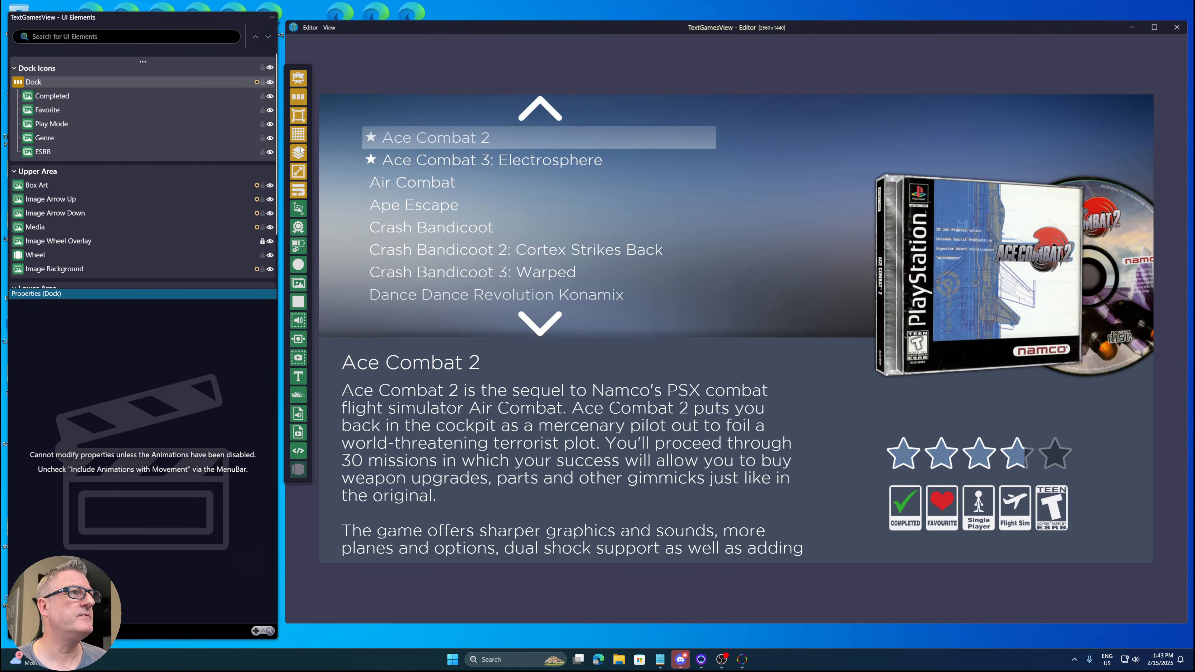
scroll(301, 147, down, 10)
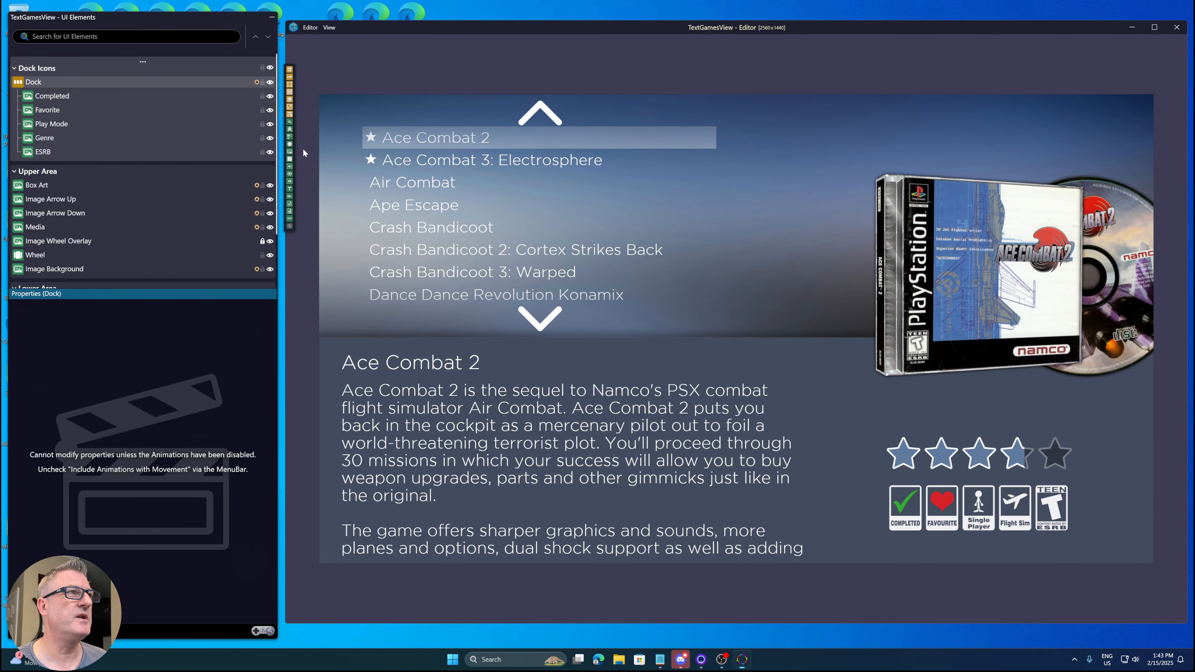
scroll(291, 162, up, 10)
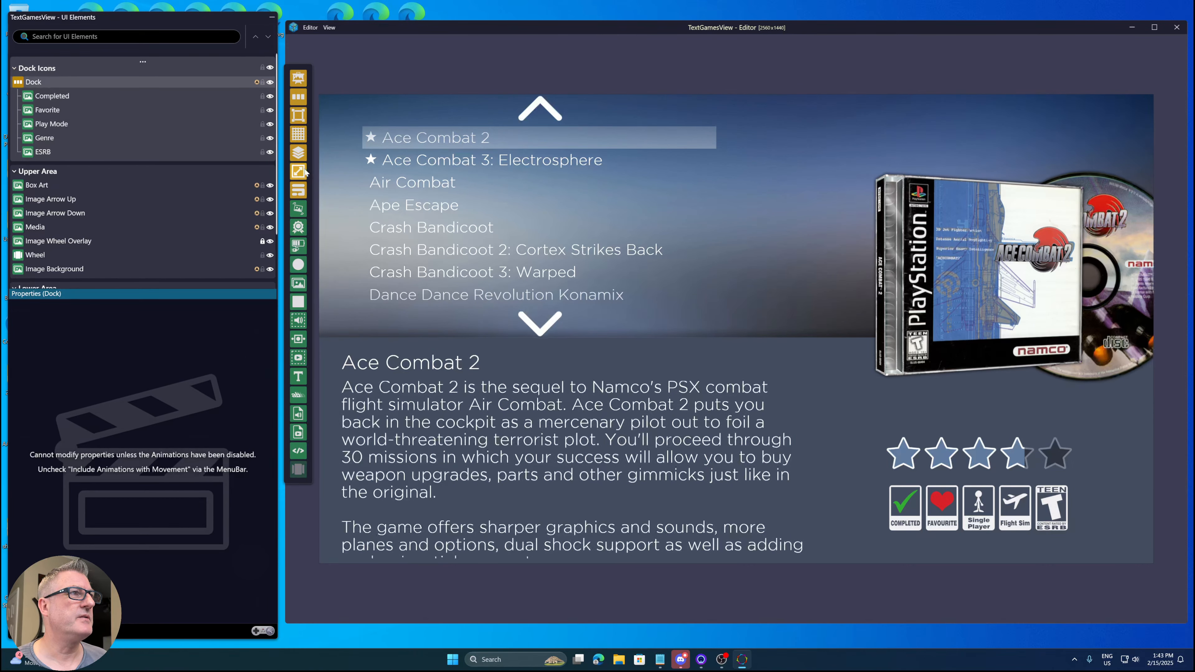
right_click(304, 174)
click(328, 178)
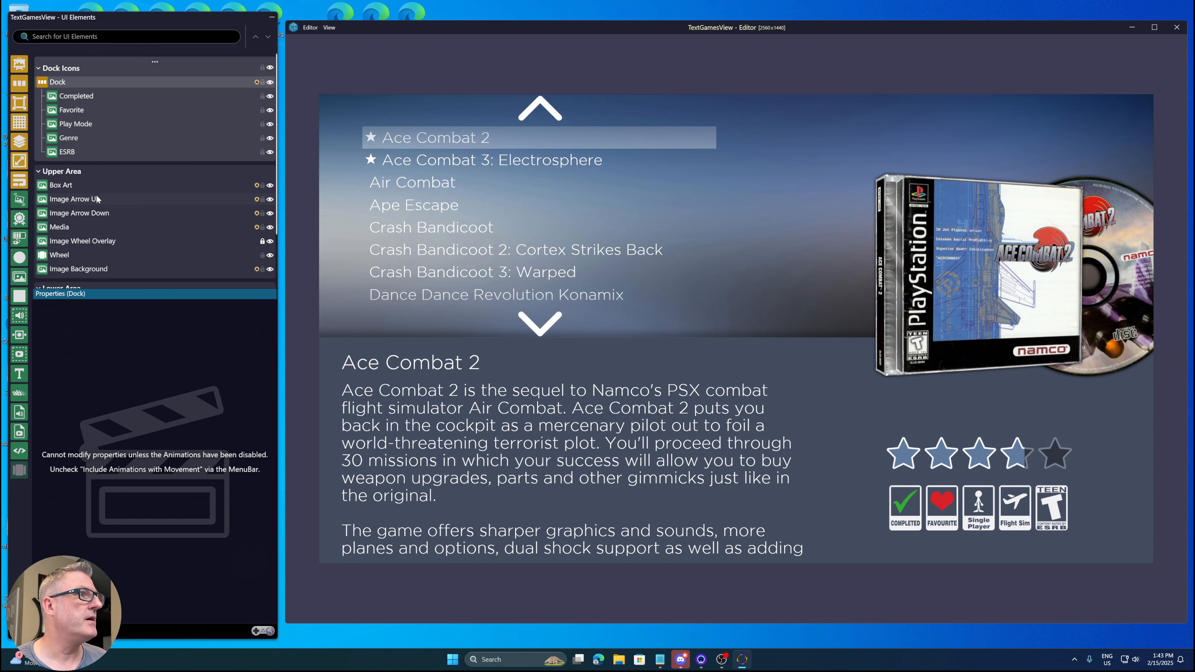
Close the TextGamesView editor and reopen the same view for editing.
click(311, 28)
click(338, 215)
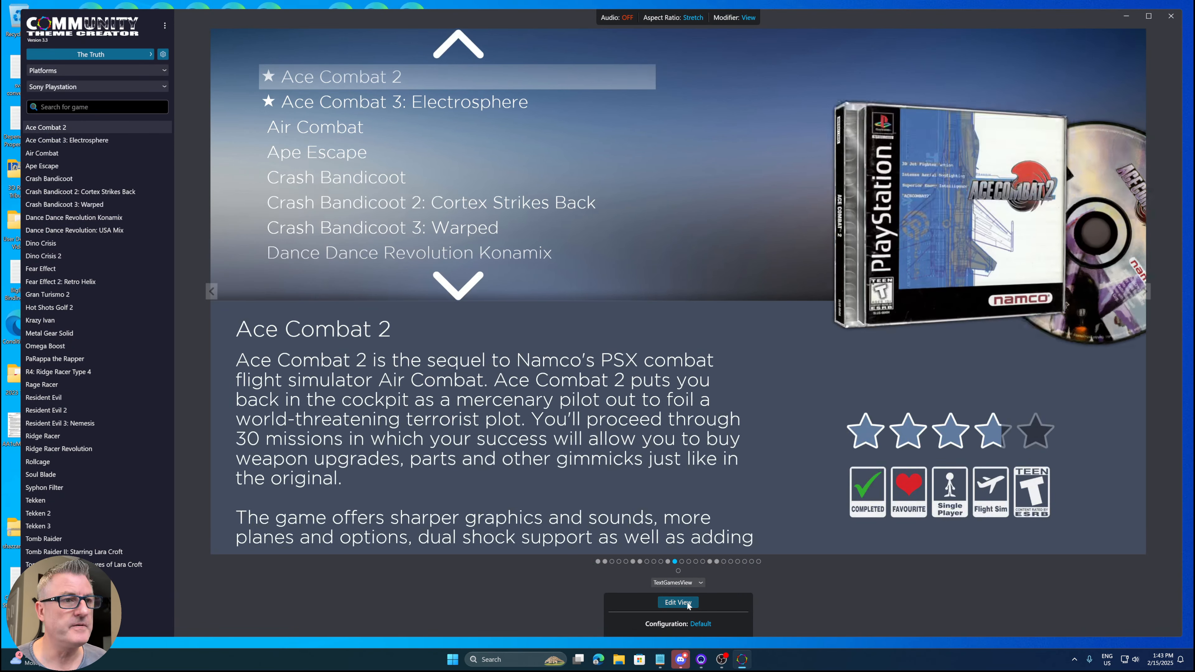
click(678, 603)
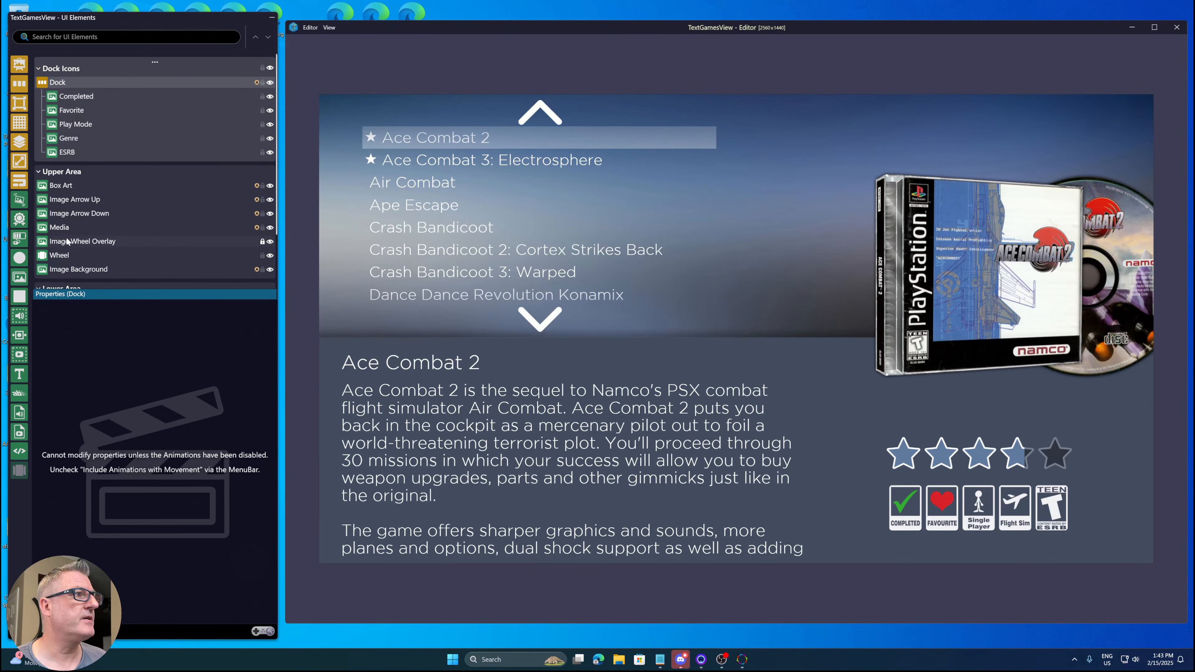
Step through the Upper Area elements and select Rectangle 1 in the Lower Area to show its properties.
click(58, 226)
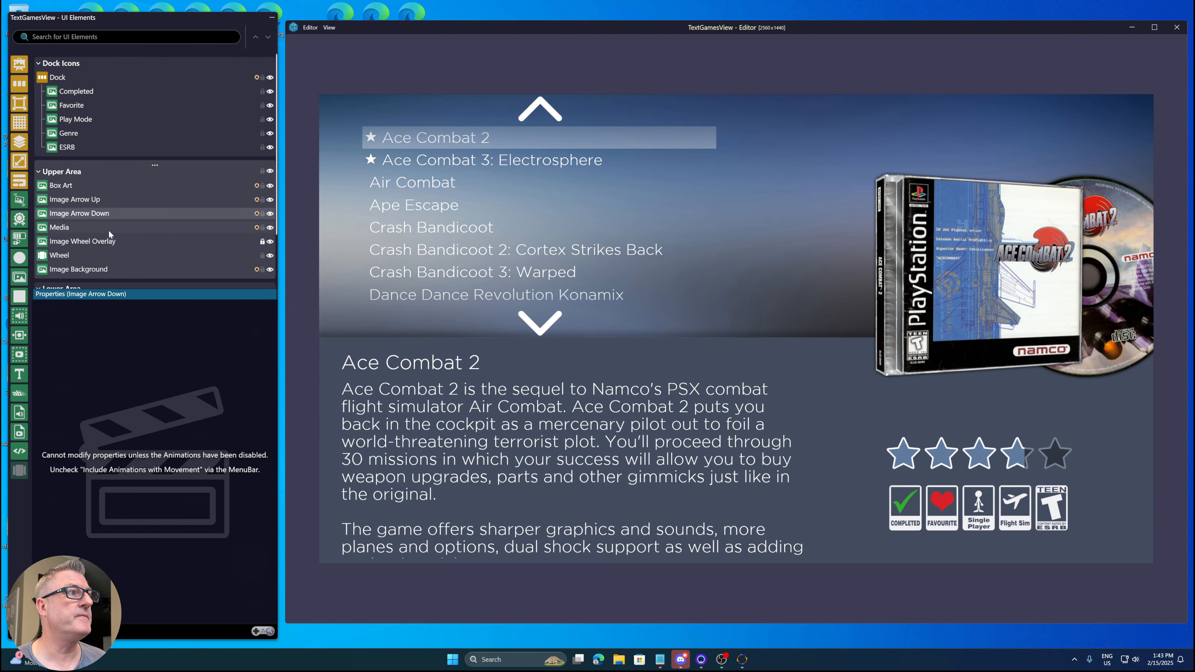
click(111, 244)
click(111, 265)
scroll(127, 250, down, 2)
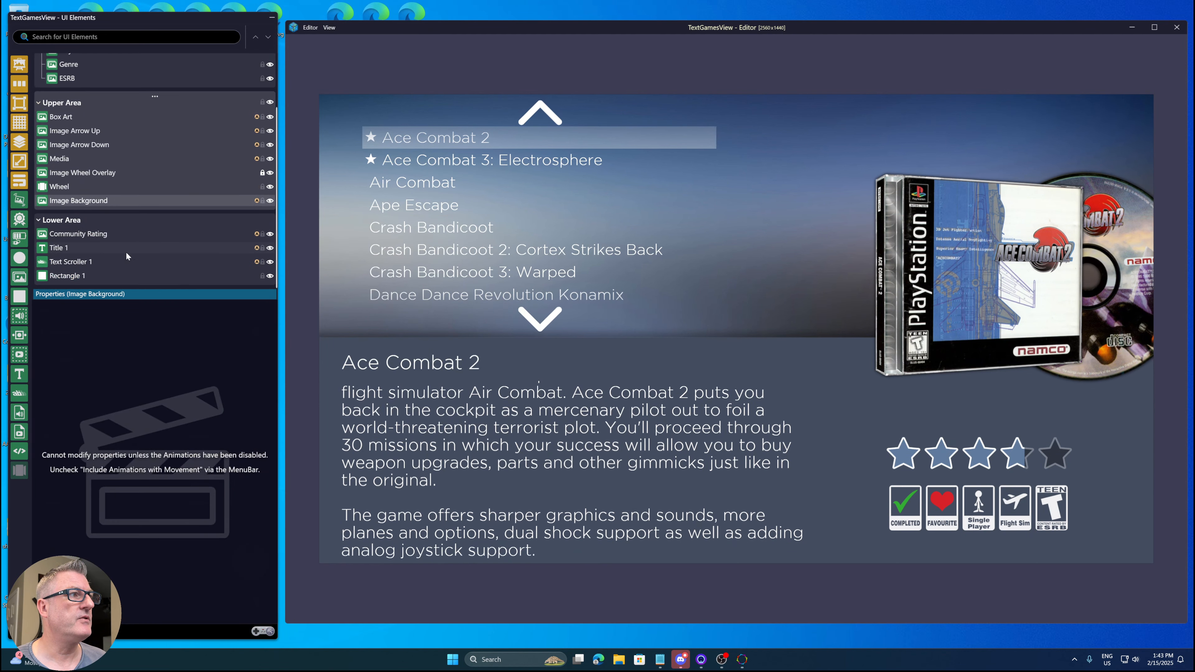
click(112, 275)
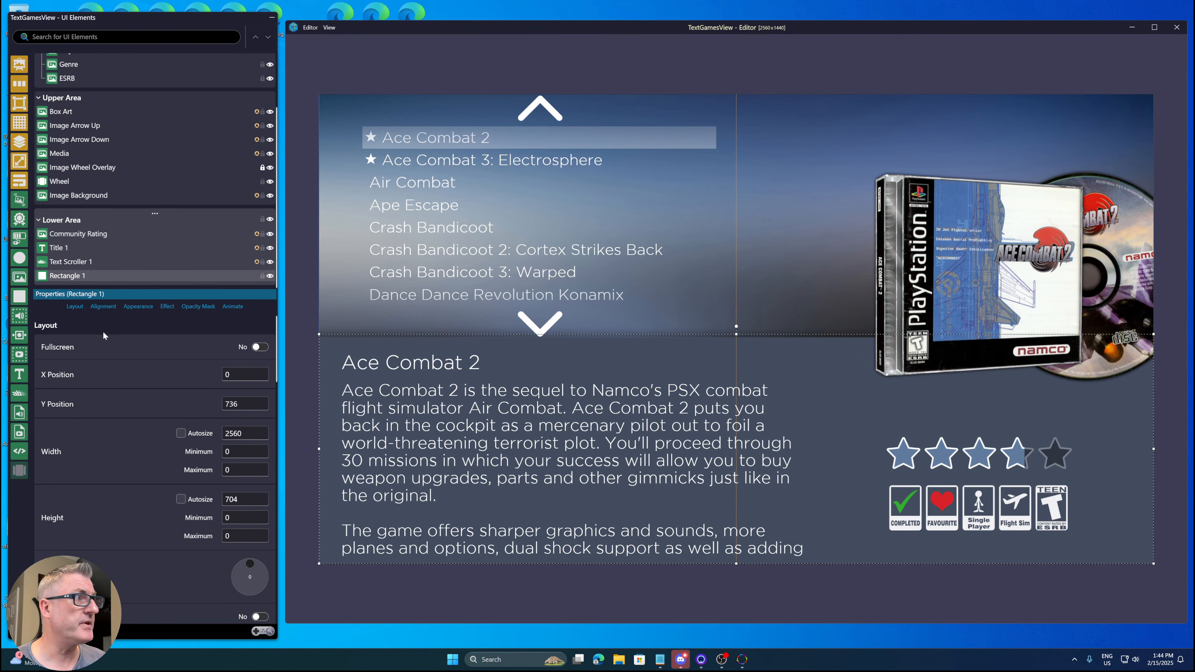
Examine Rectangle 1's property sections: Animate, Effect, Appearance, Layout and Opacity Mask.
scroll(138, 364, down, 10)
scroll(136, 357, up, 10)
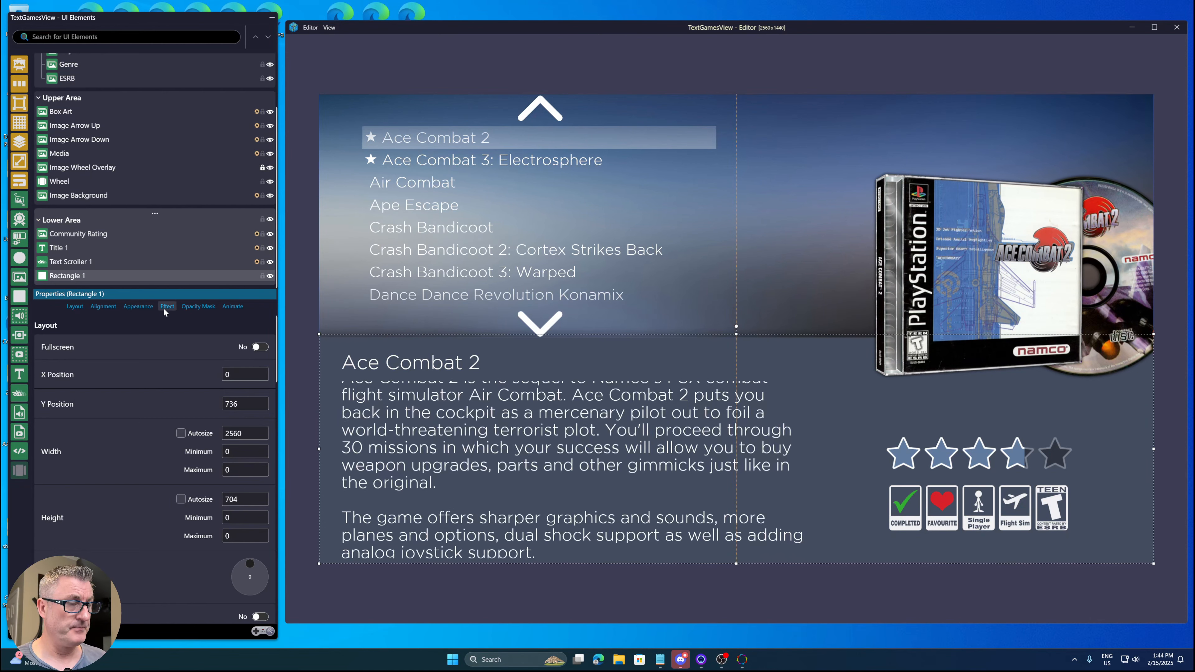
click(230, 307)
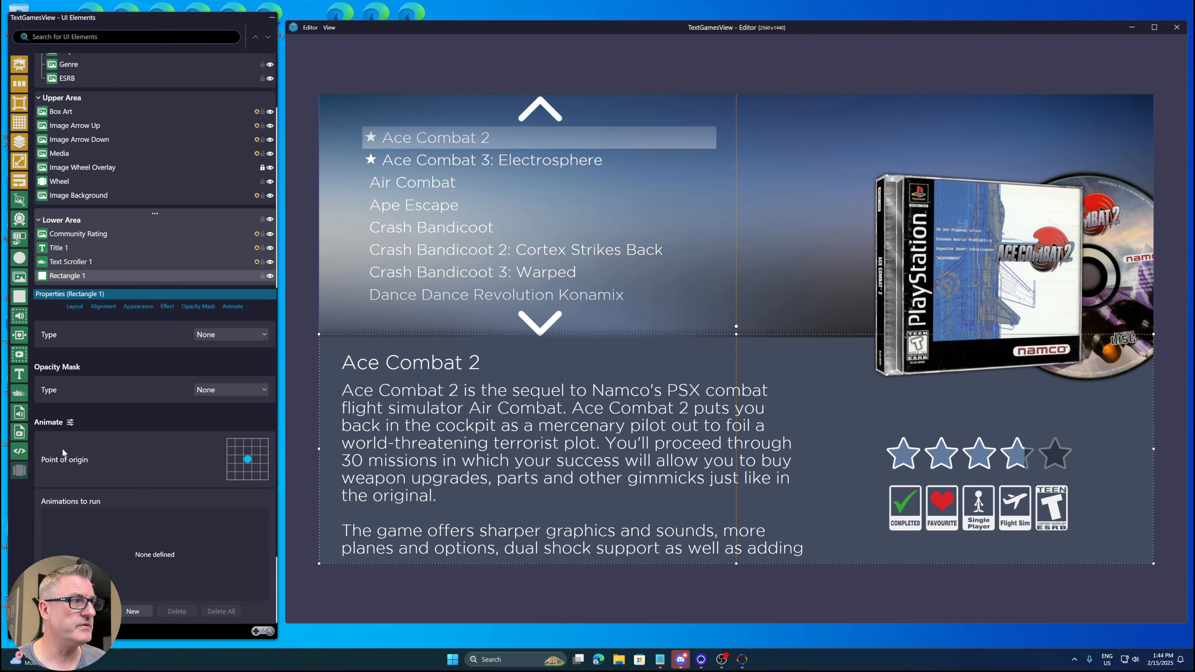
click(165, 307)
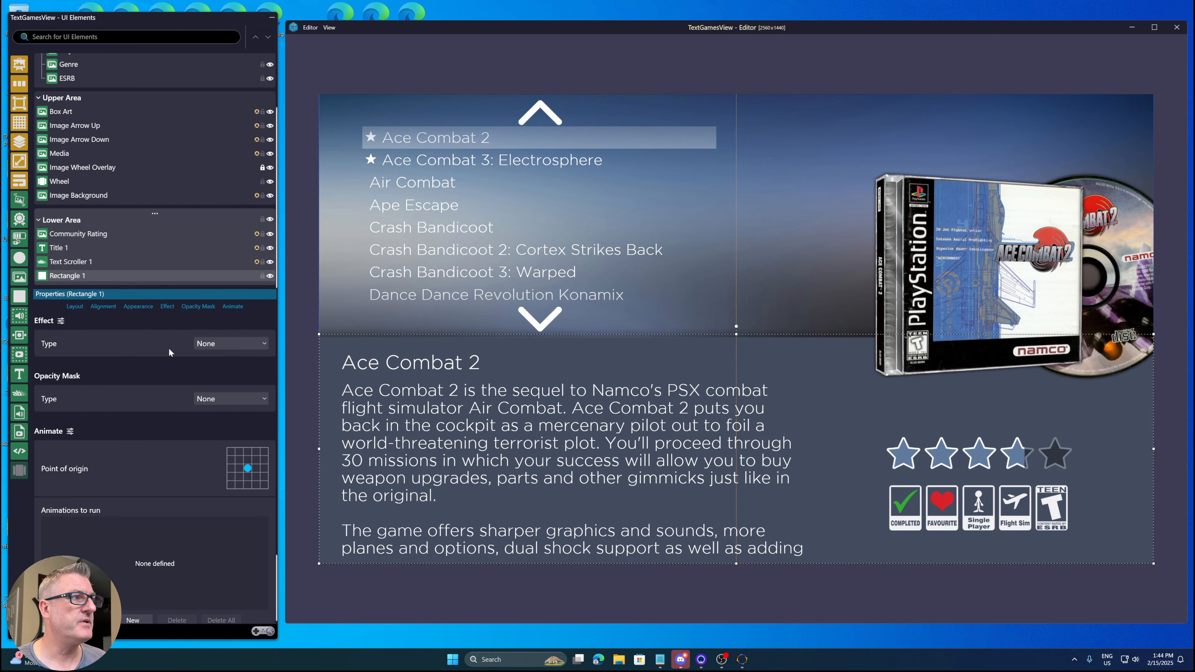
click(144, 307)
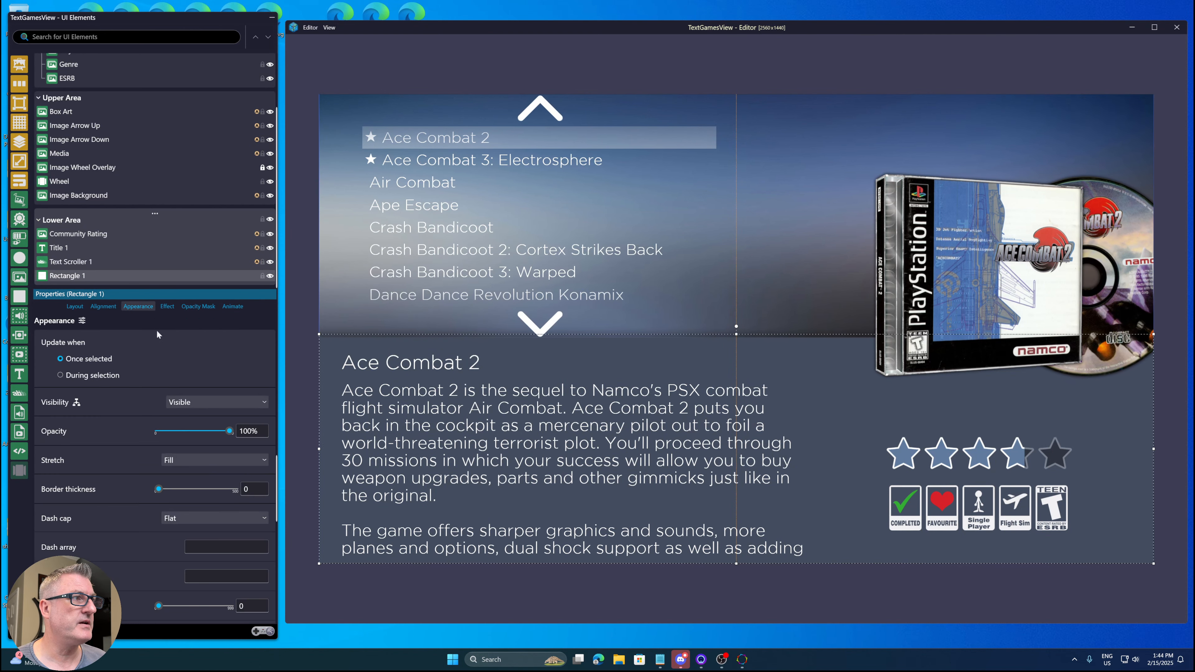
click(74, 306)
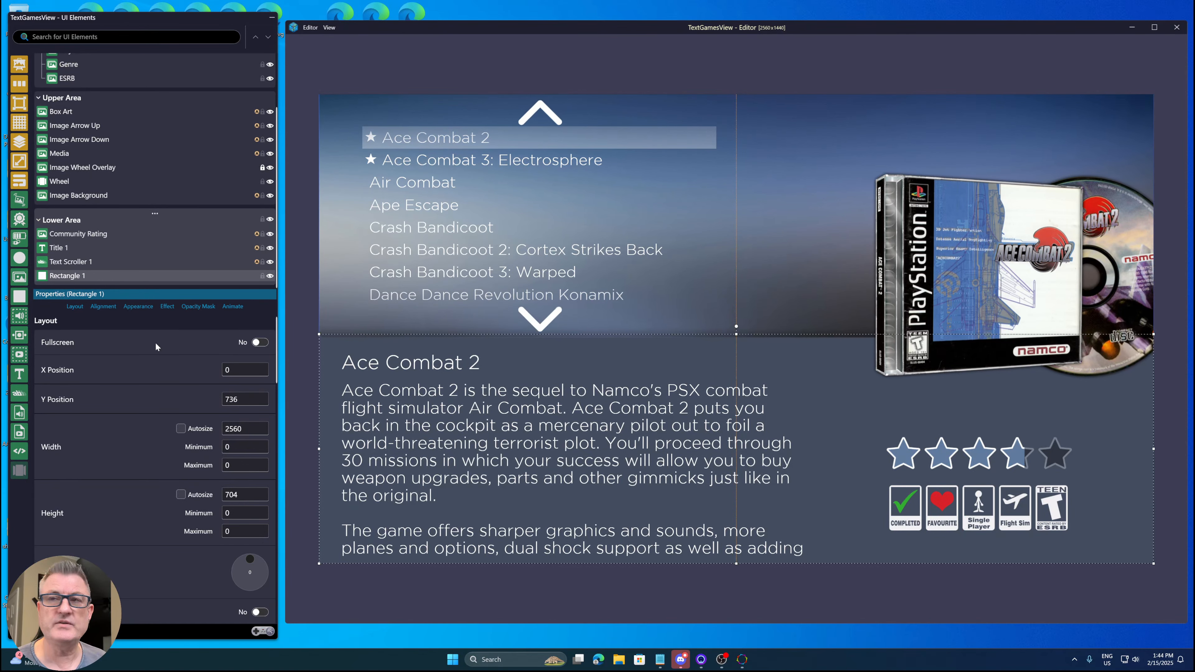
click(193, 309)
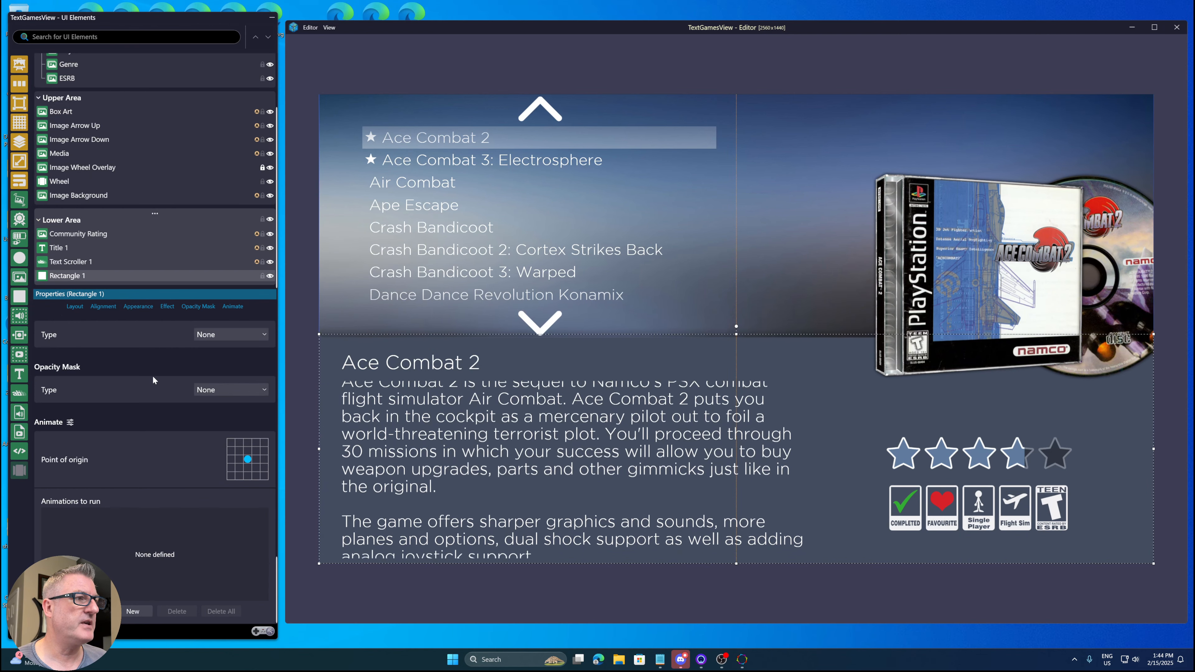
scroll(148, 361, up, 10)
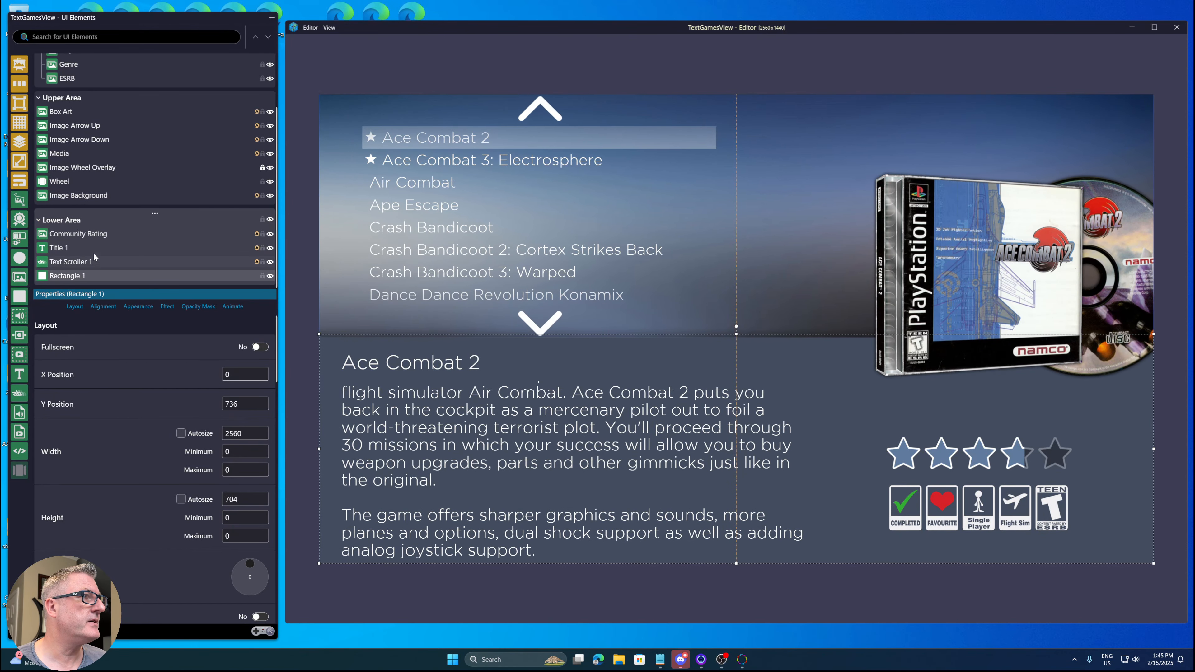
Select the Wheel element and examine its Search Index Items, Selected Item, Common, Appearance and Text properties.
click(64, 184)
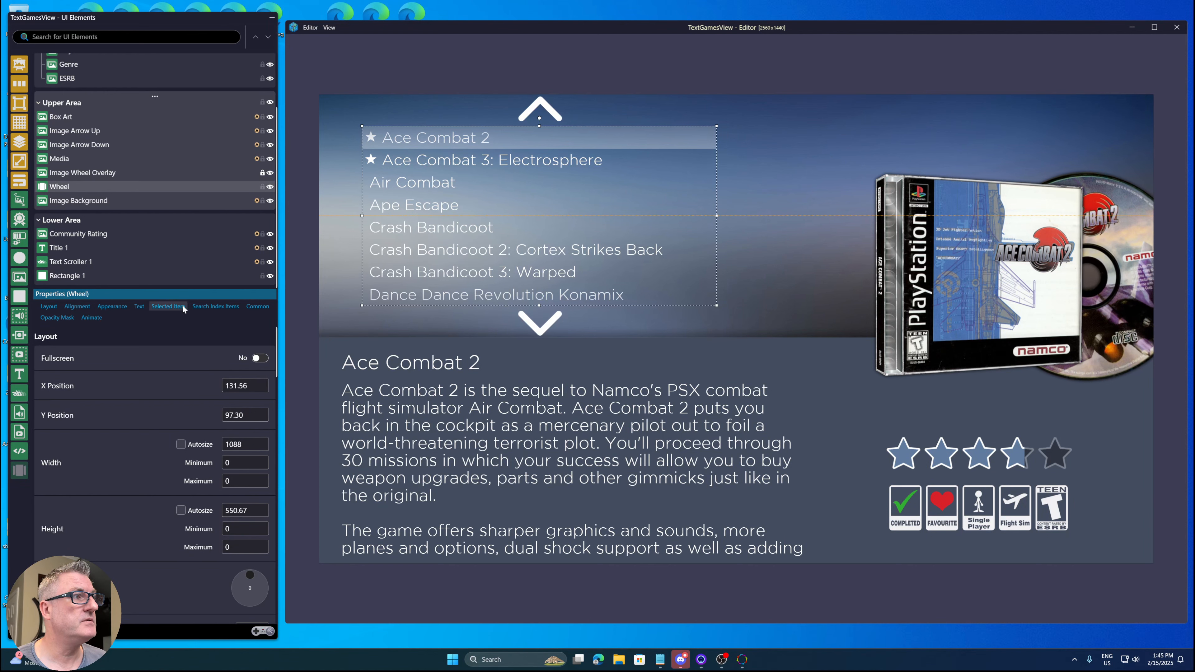
click(221, 306)
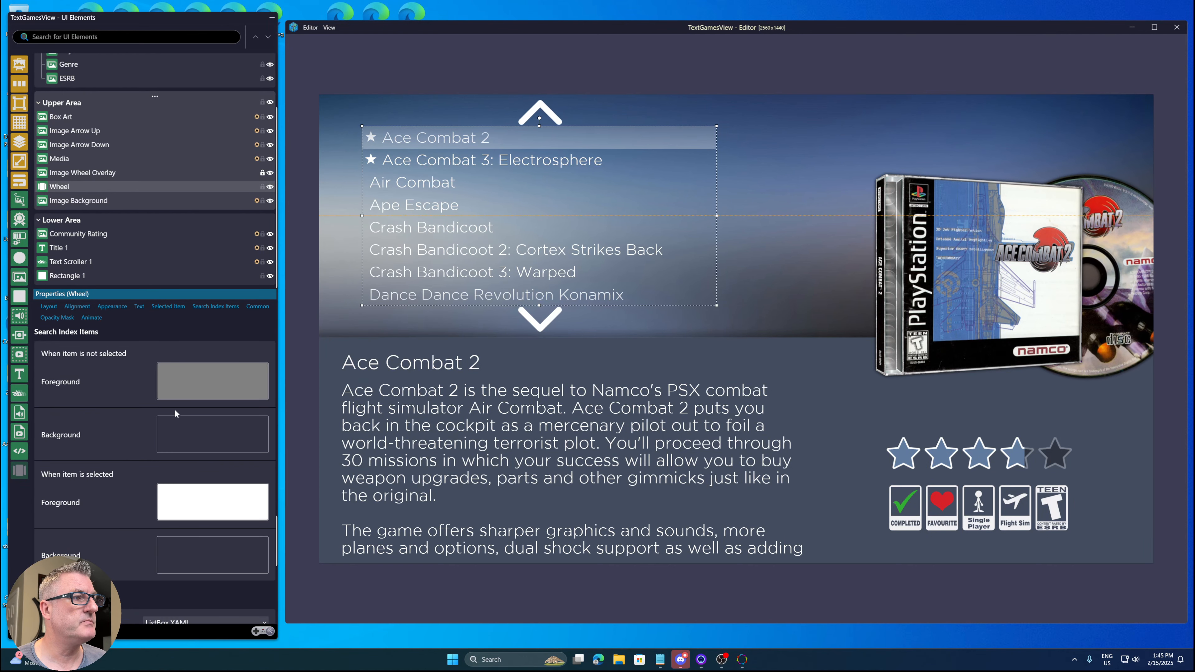
click(167, 305)
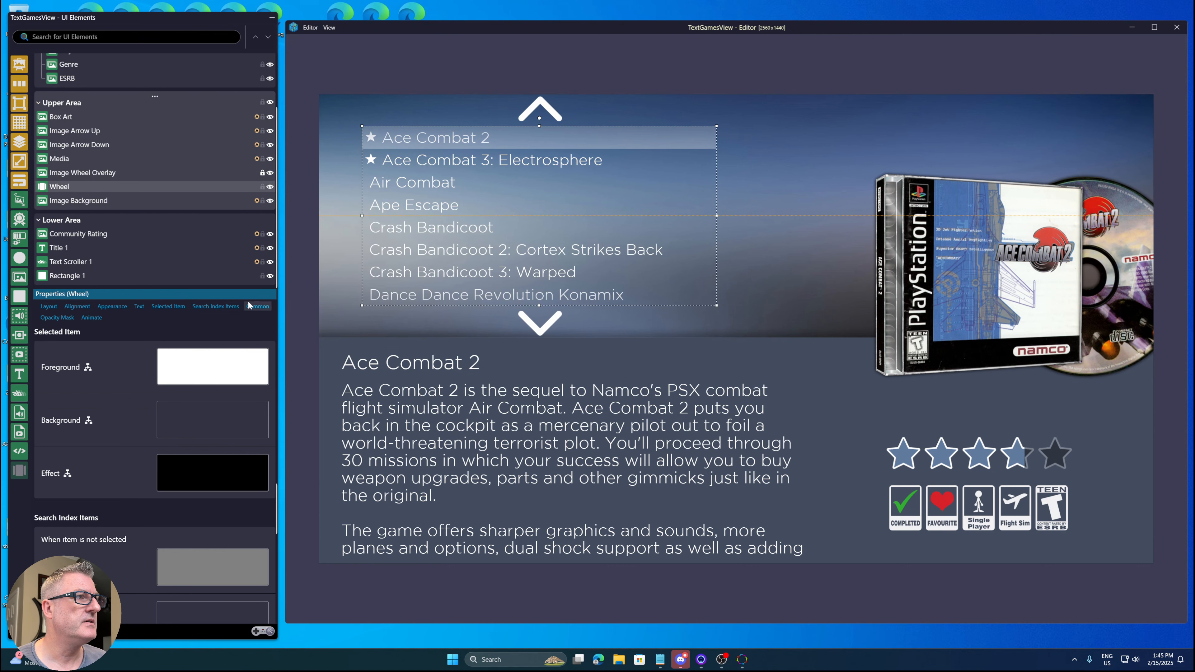
click(258, 307)
click(154, 305)
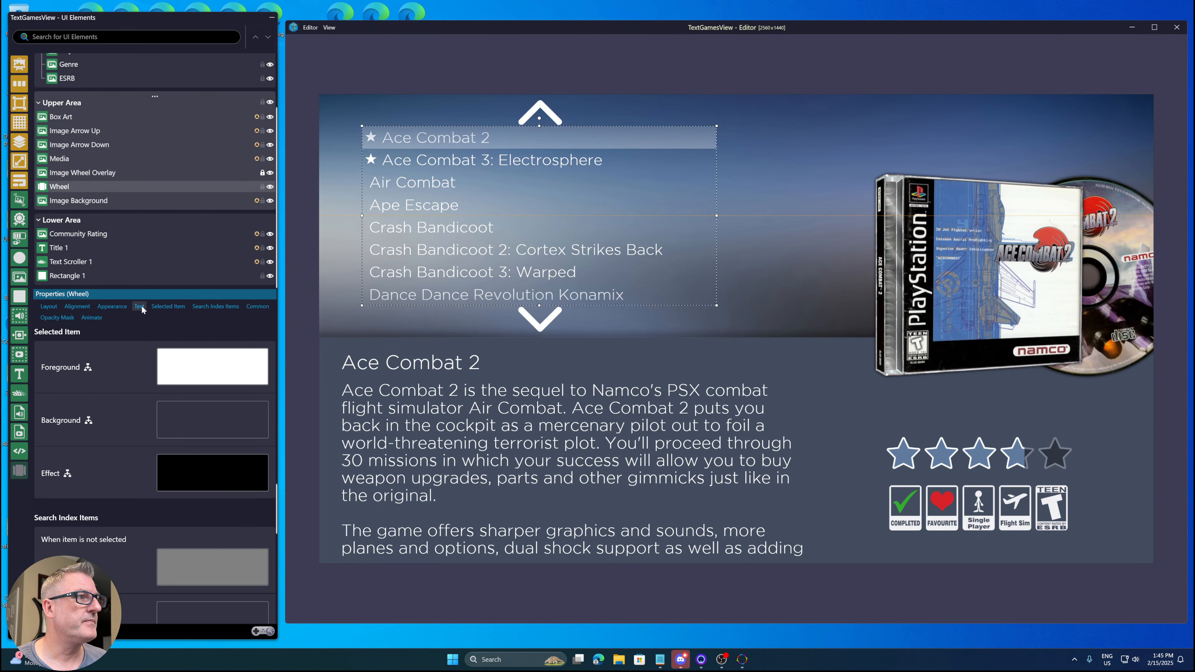
click(118, 307)
click(141, 307)
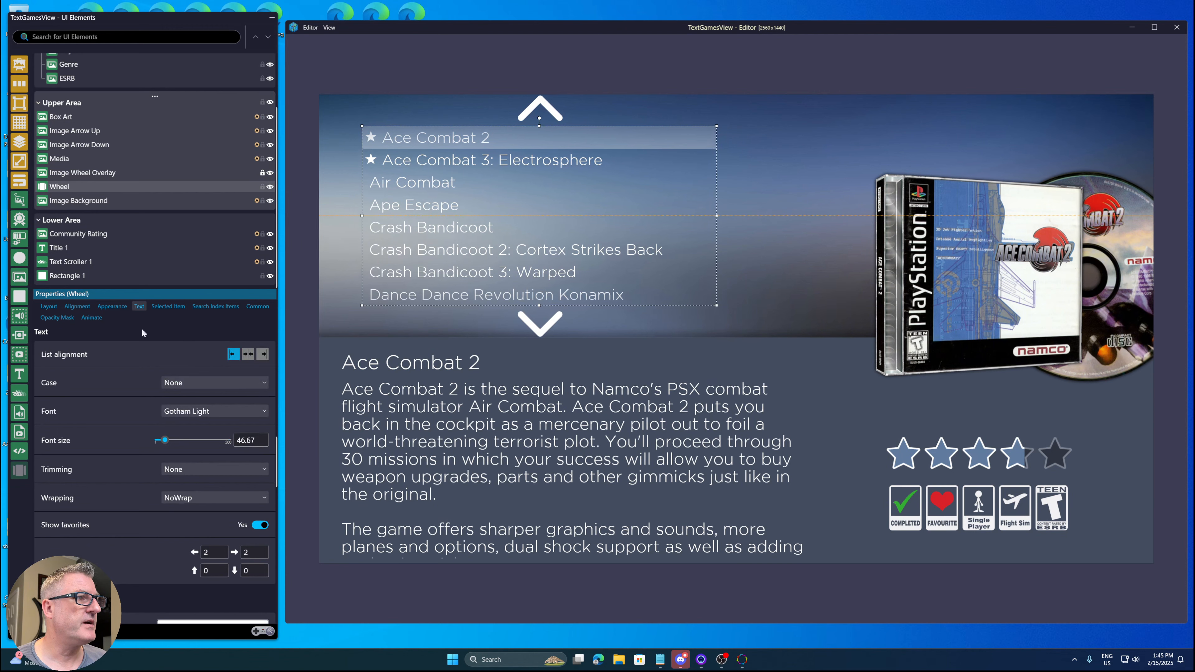
Examine the Wheel's Layout and Text properties, and show the Effect presets available for Rectangle 1.
click(49, 306)
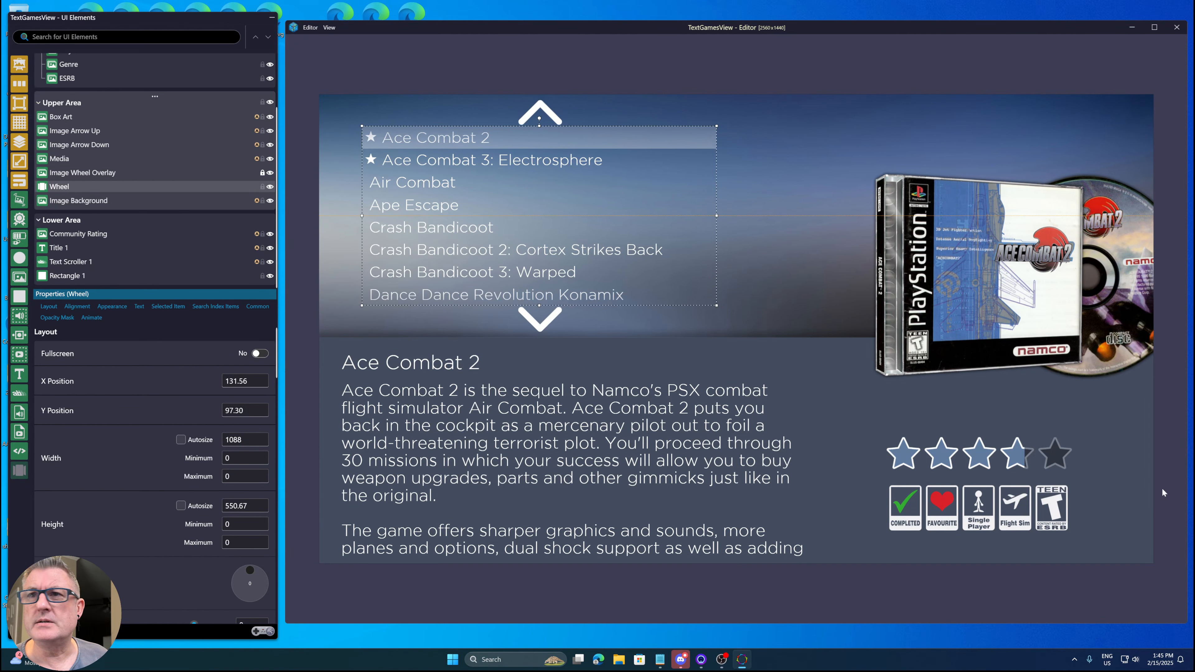
click(139, 307)
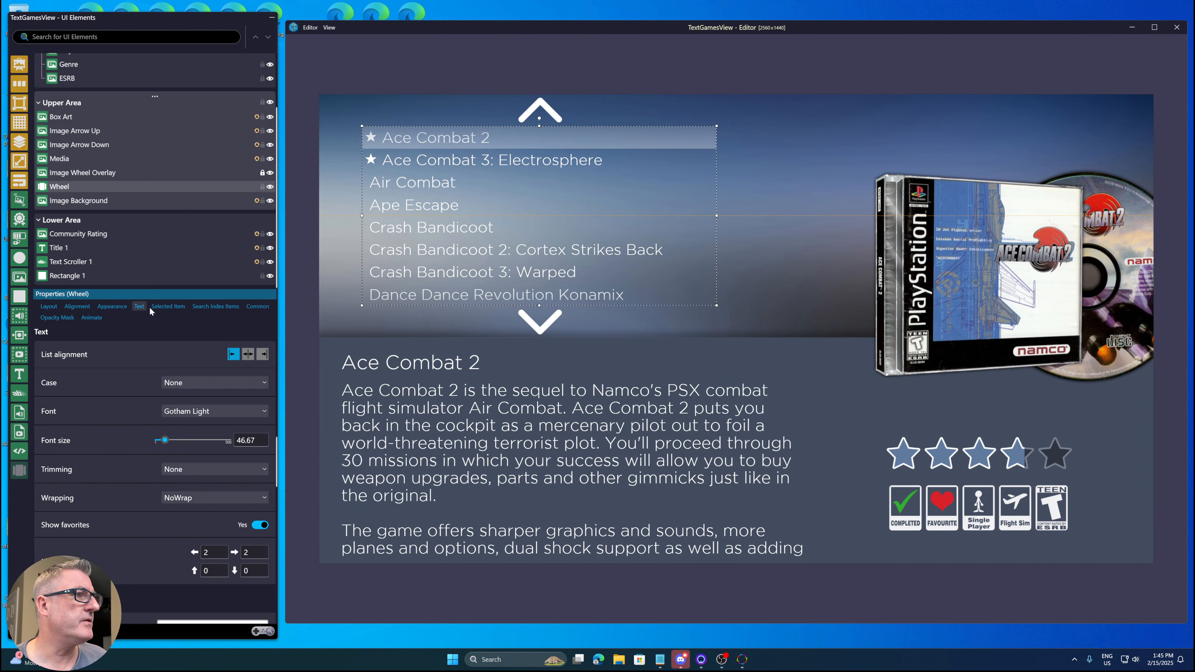
click(69, 278)
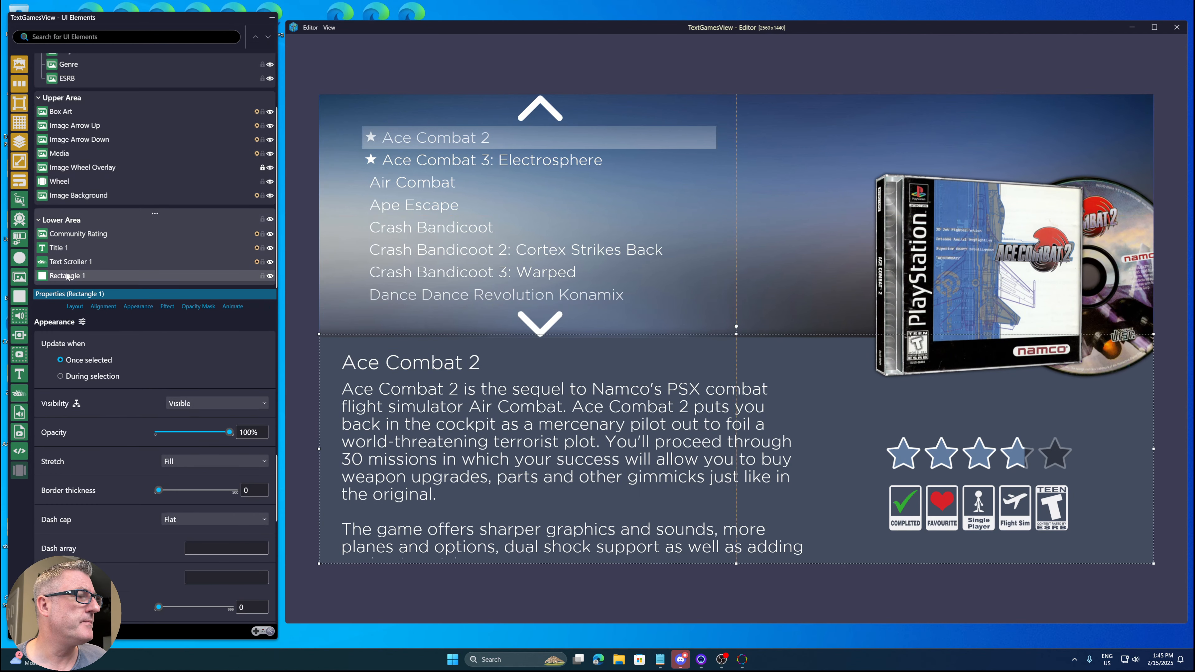
click(168, 307)
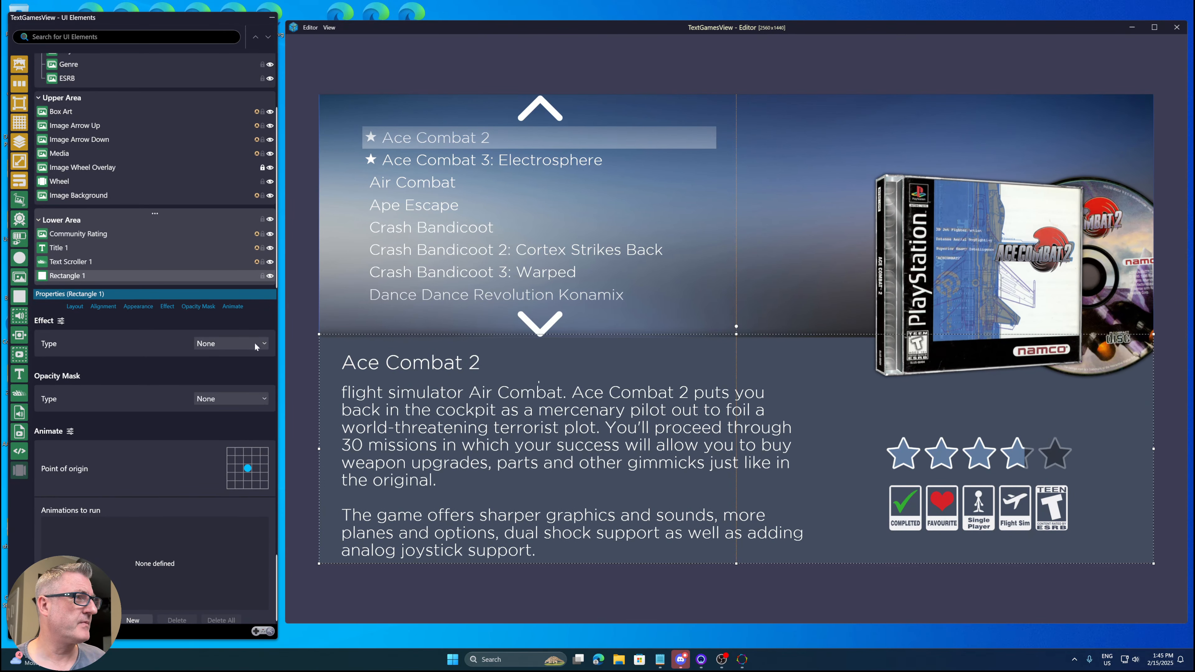
click(61, 321)
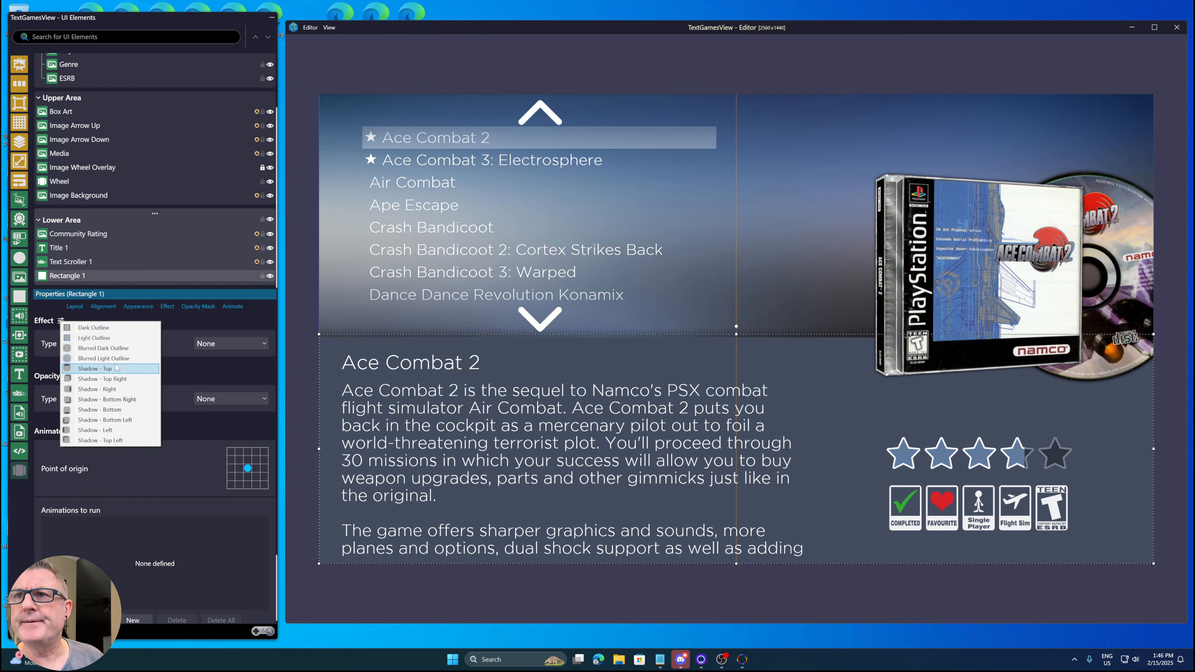
Set Pyramids Yellow with Reddish Shadow - 80 as the selected style for new text elements.
click(21, 378)
right_click(20, 377)
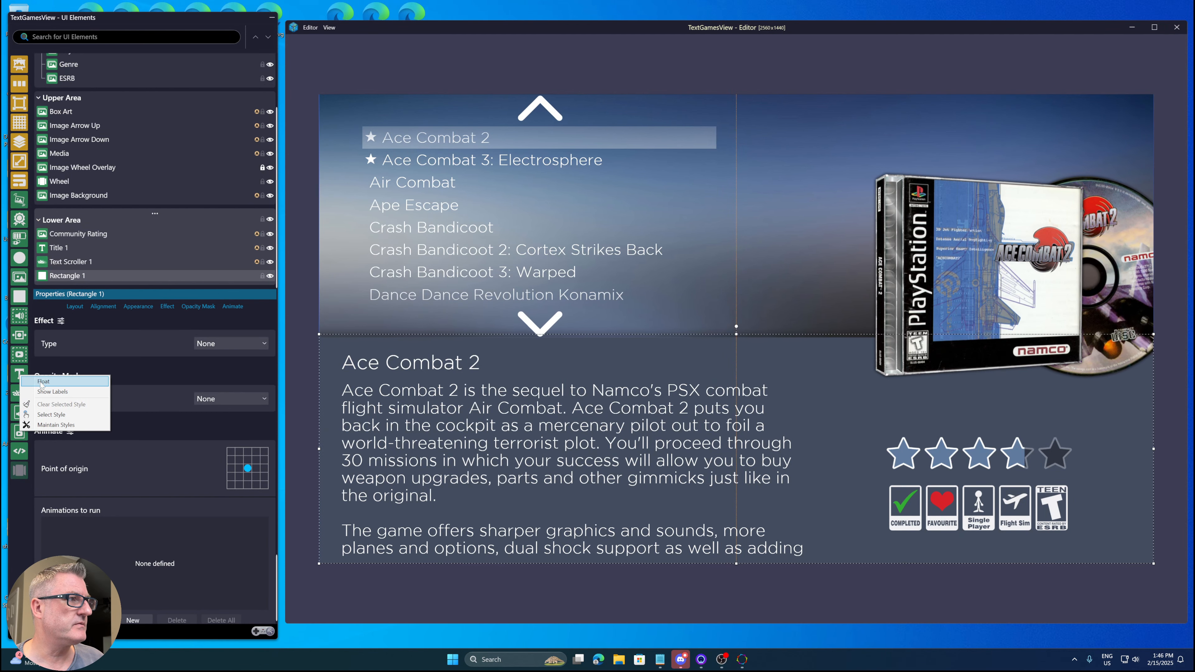
click(69, 414)
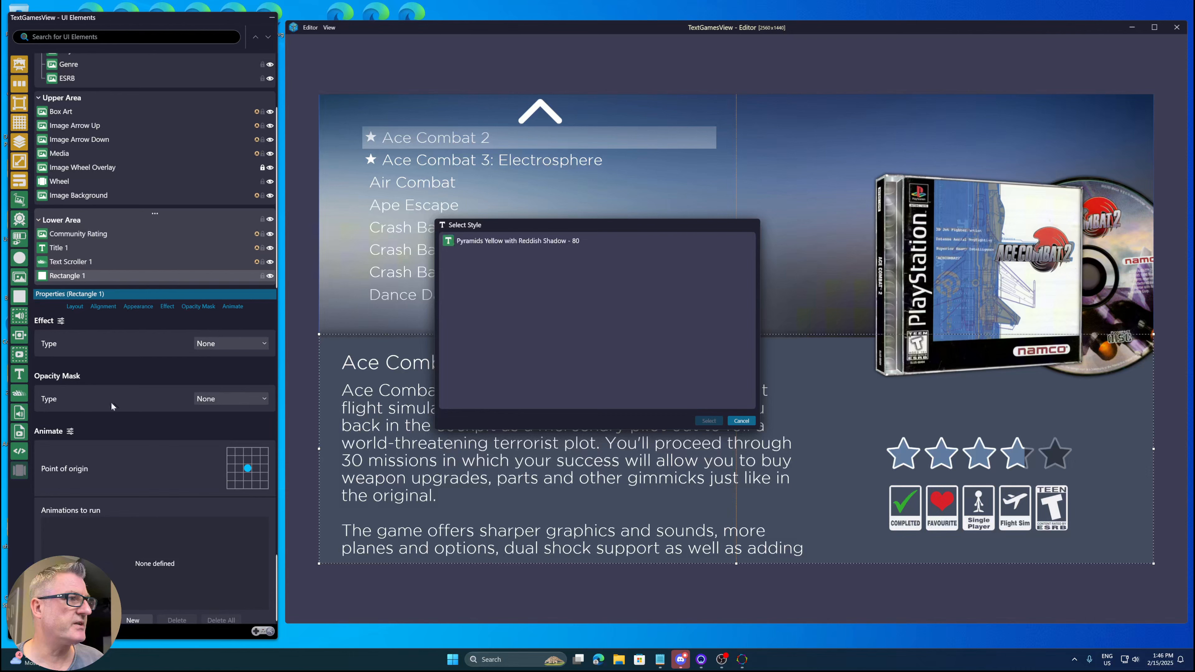
click(466, 259)
click(710, 421)
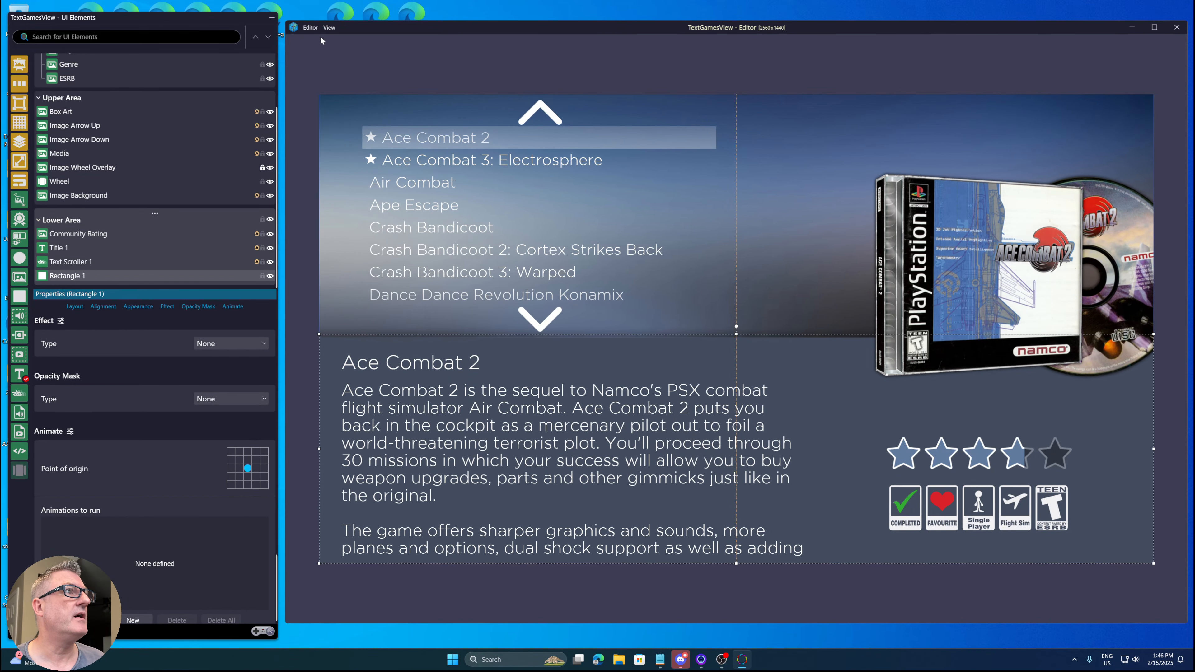
Close the TextGamesView editor and switch to the _Theme Components theme.
click(310, 28)
click(325, 215)
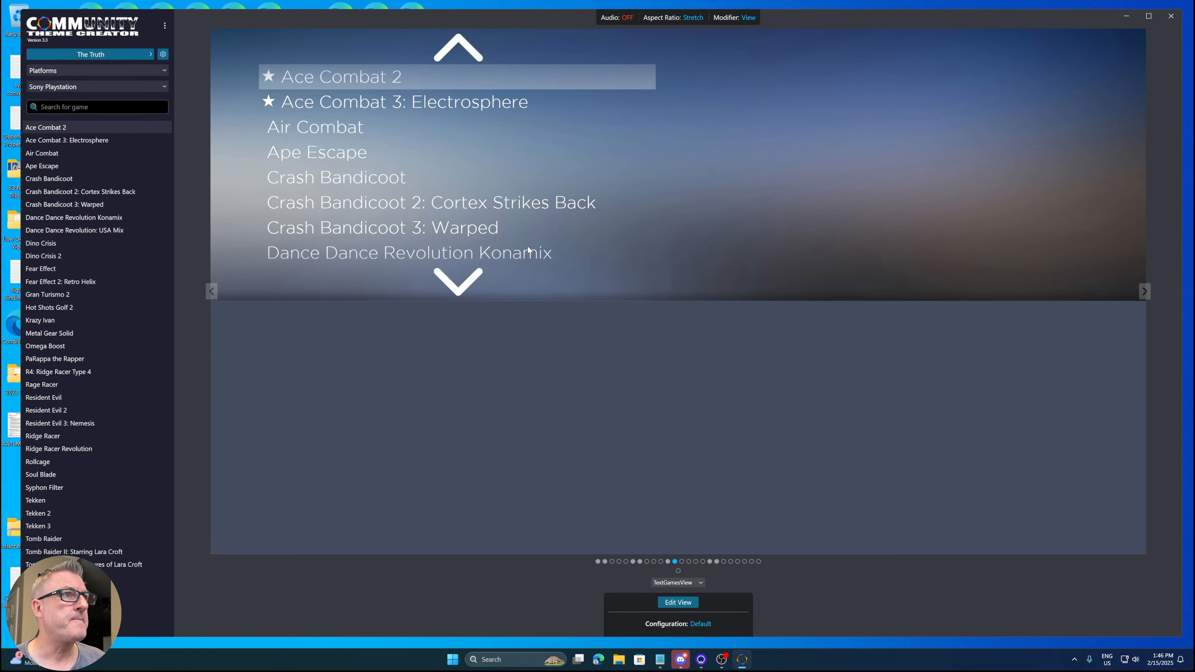
click(126, 54)
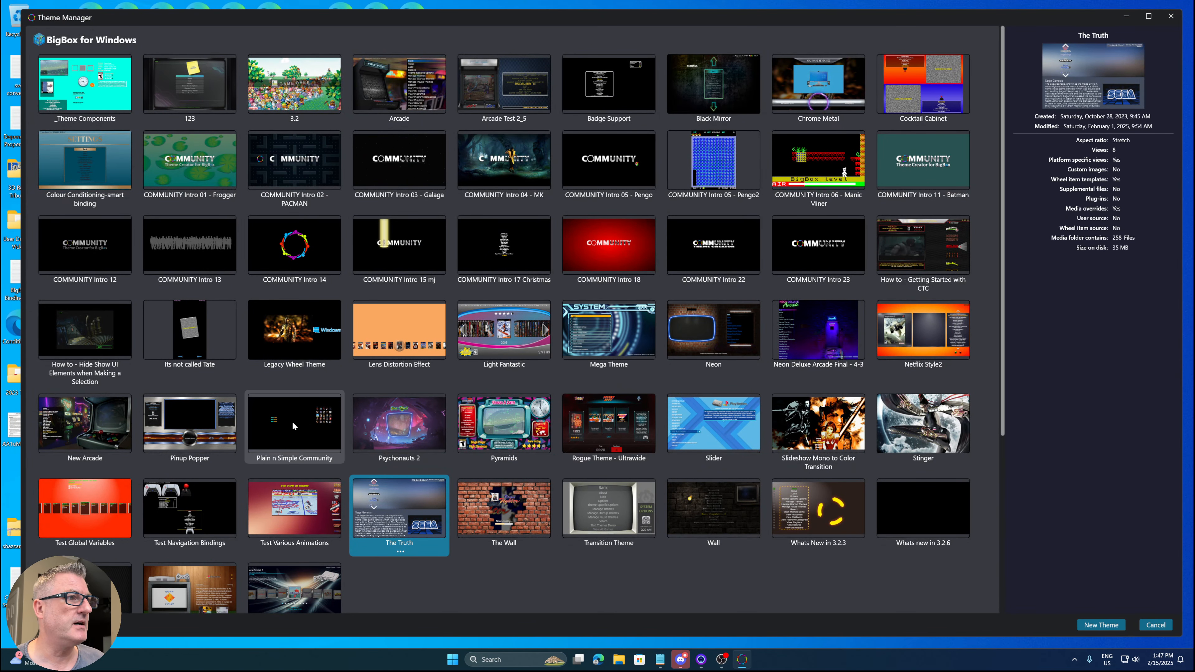
click(89, 98)
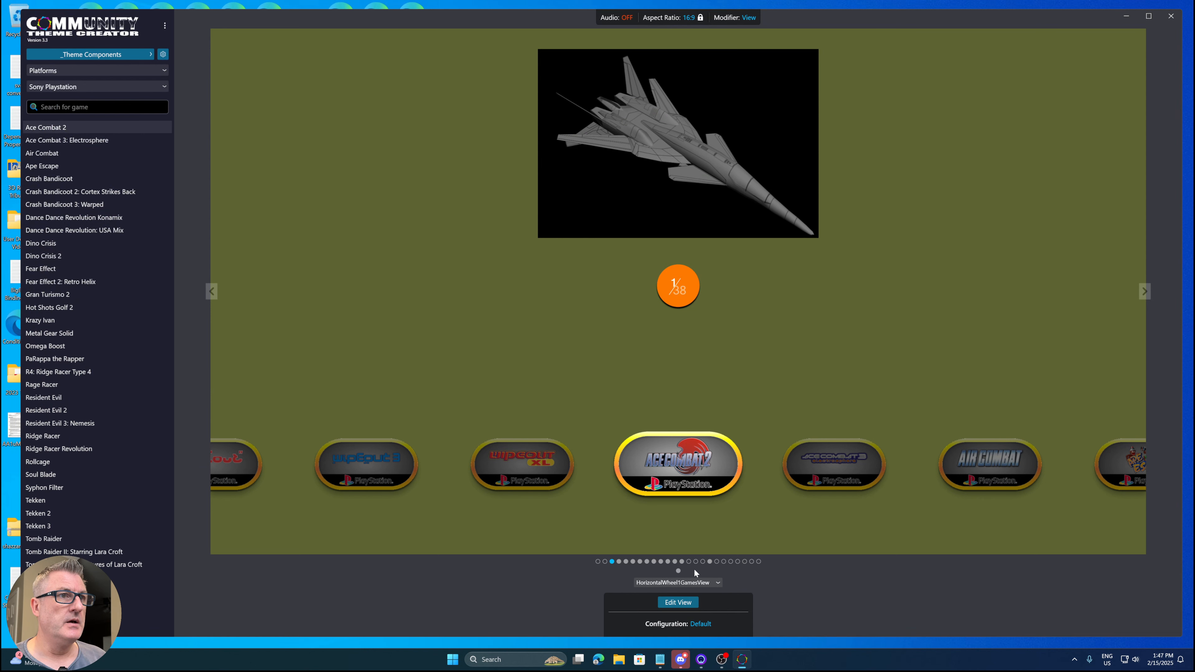
Go to WallGamesView and open it for editing.
click(682, 562)
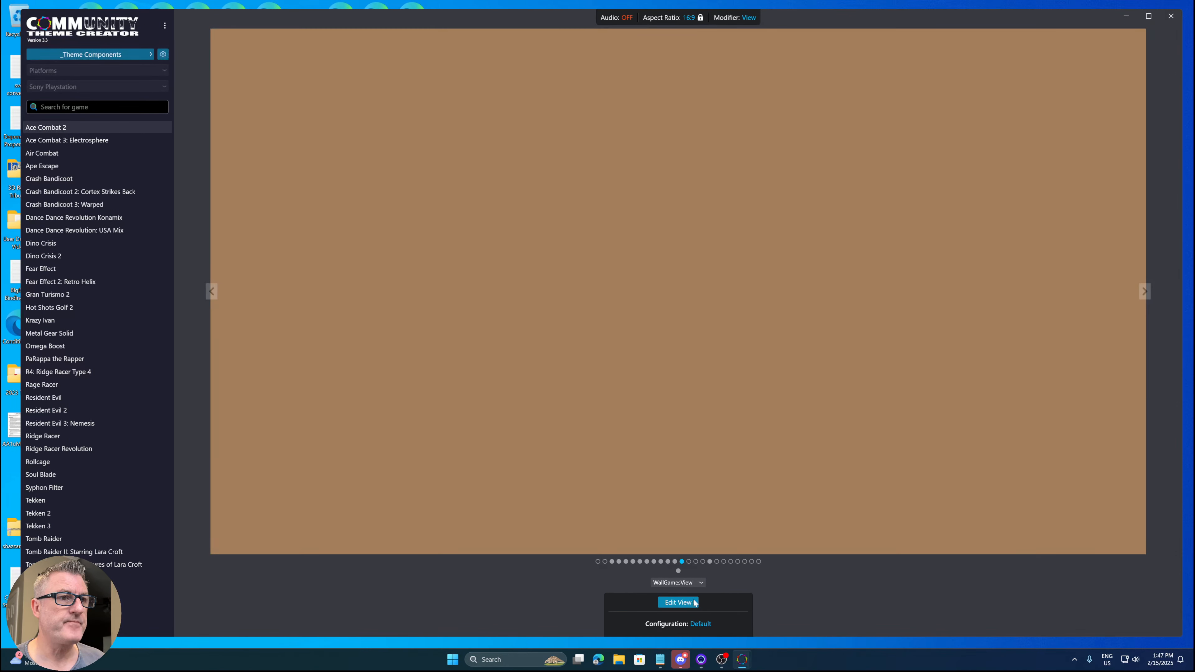
click(693, 602)
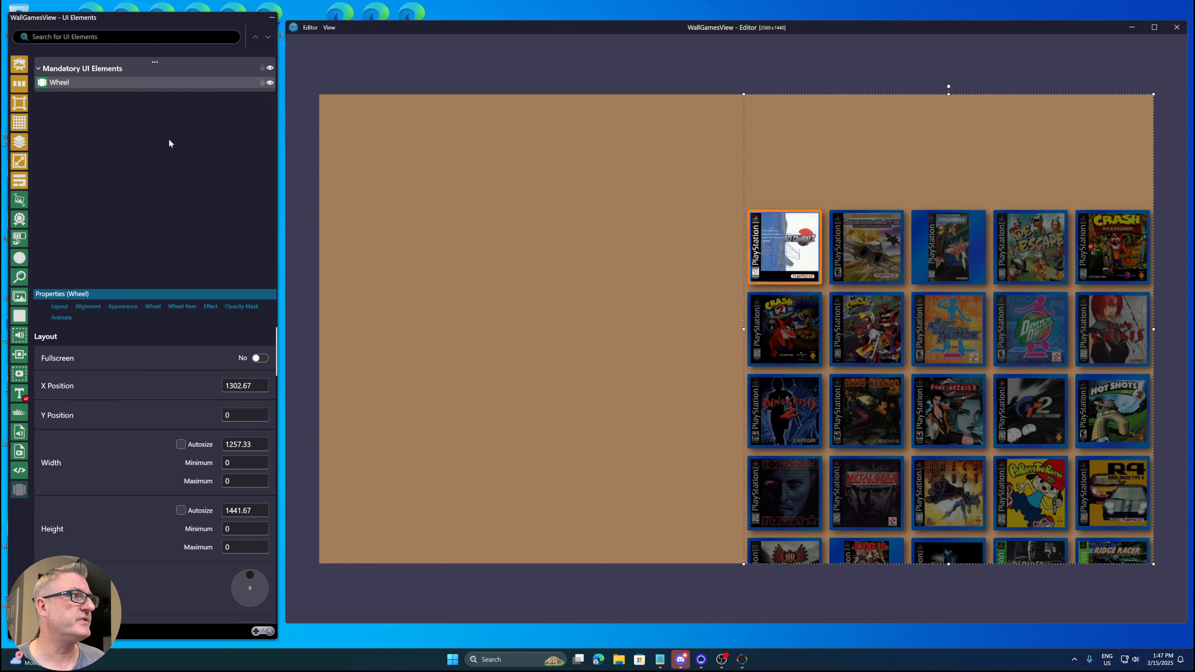
Add a text element to the Mandatory UI Elements group and move it to about X 373, Y 289.
click(74, 70)
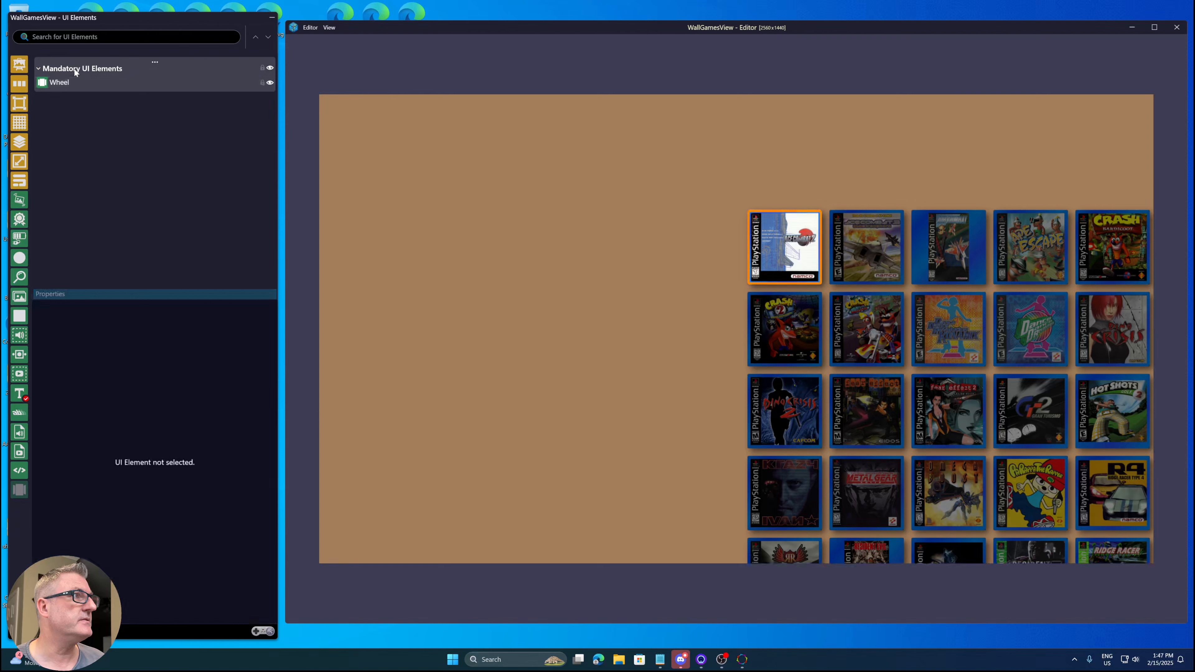
click(19, 396)
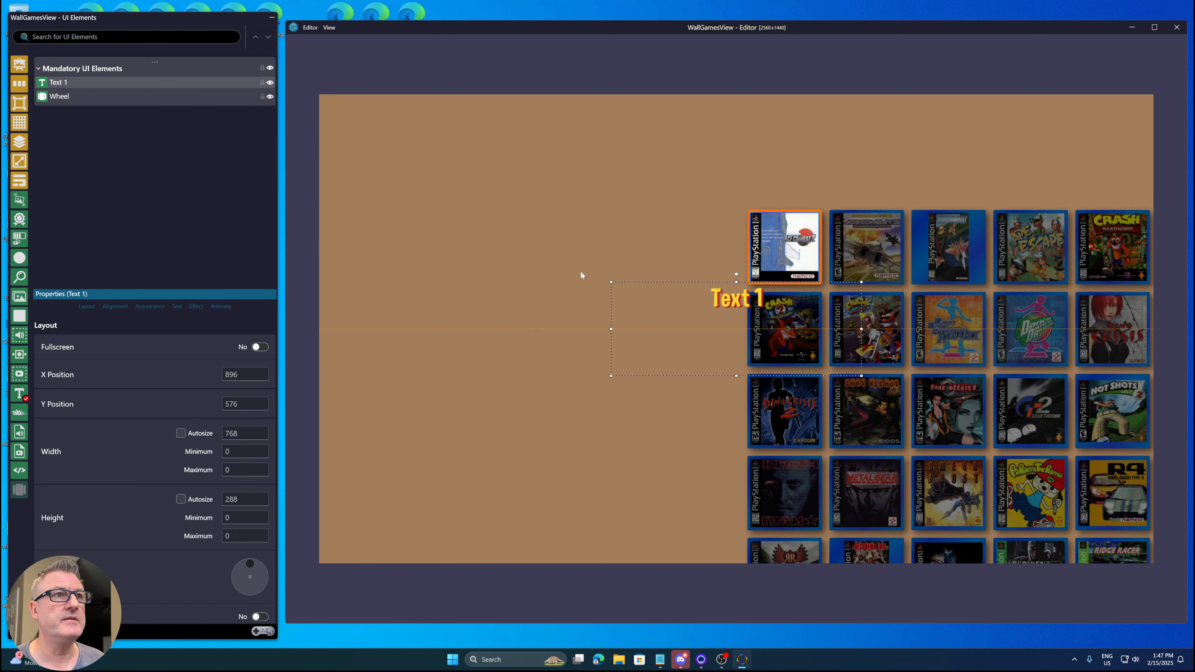
drag(748, 302, 565, 211)
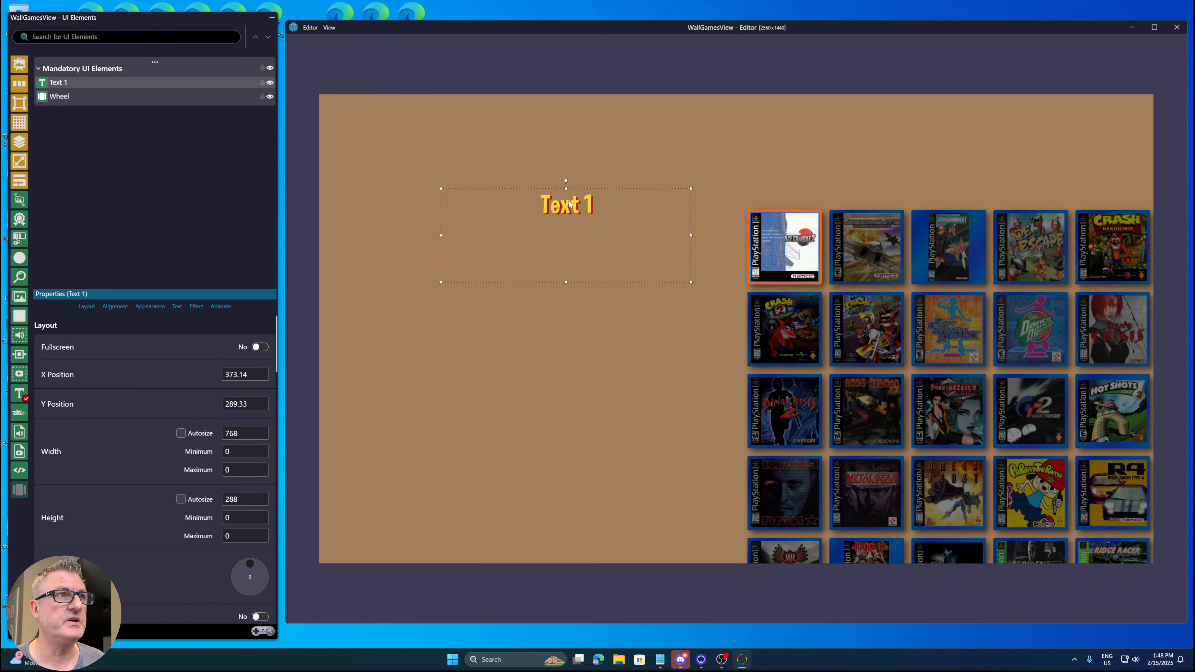
Look at the style options offered for the new text element.
right_click(569, 203)
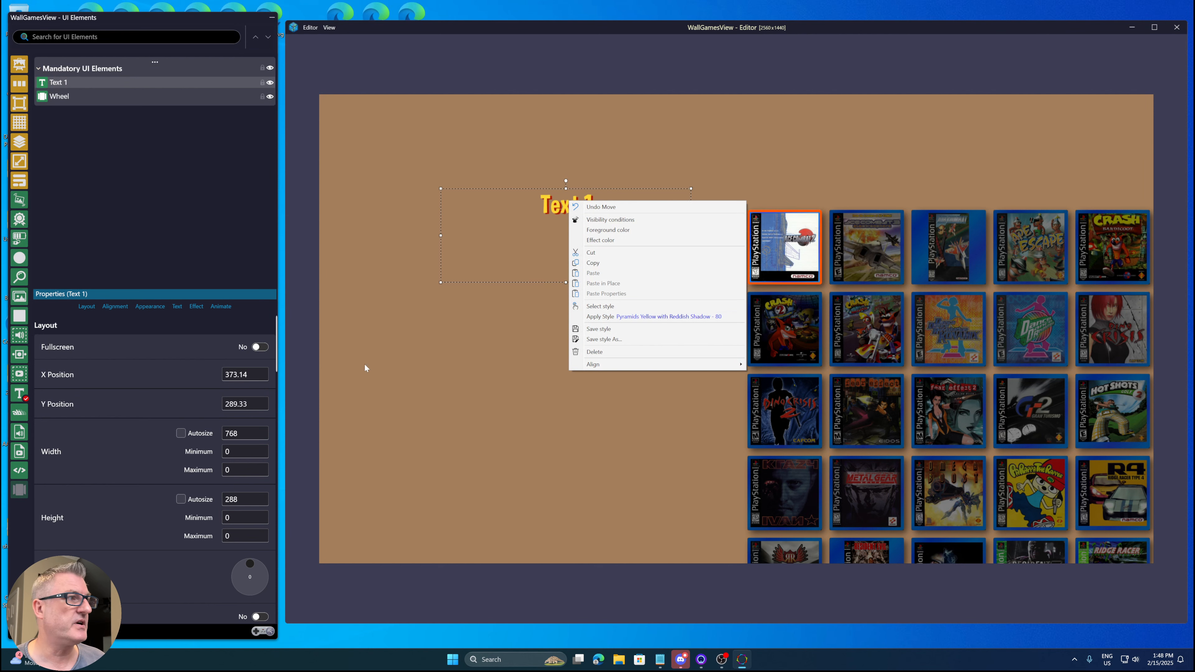
click(20, 400)
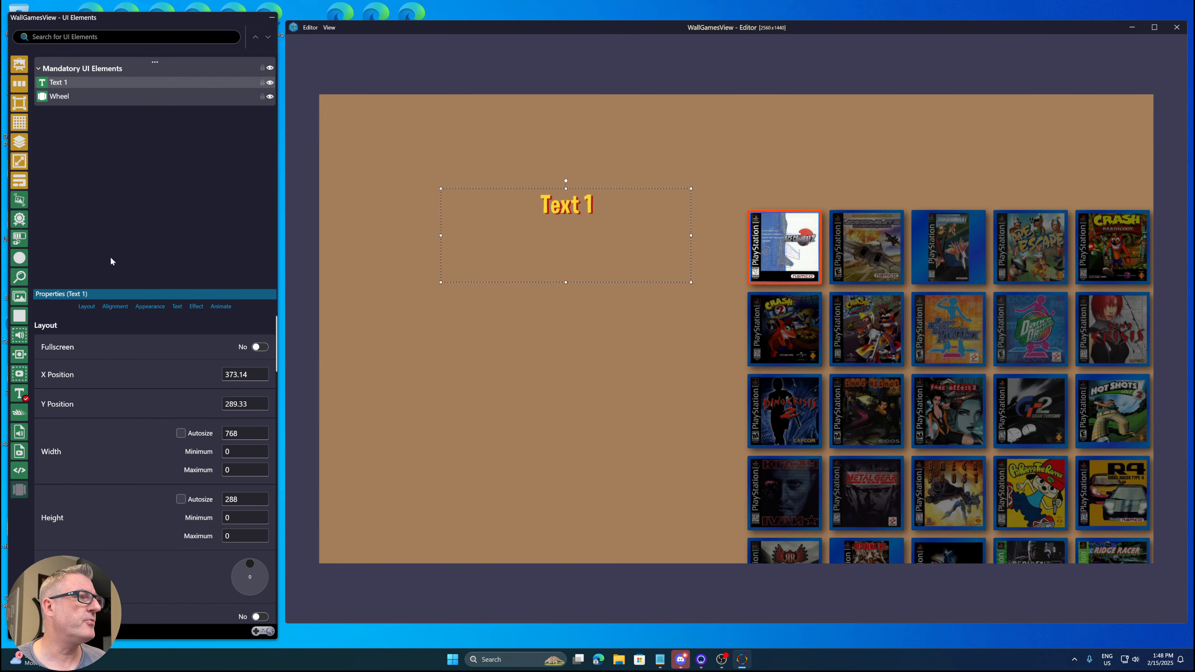
Collapse and move the UI Elements window, and expand it again near its original position.
mouse_move(102, 21)
mouse_down()
mouse_move(116, 22)
mouse_move(103, 22)
mouse_up()
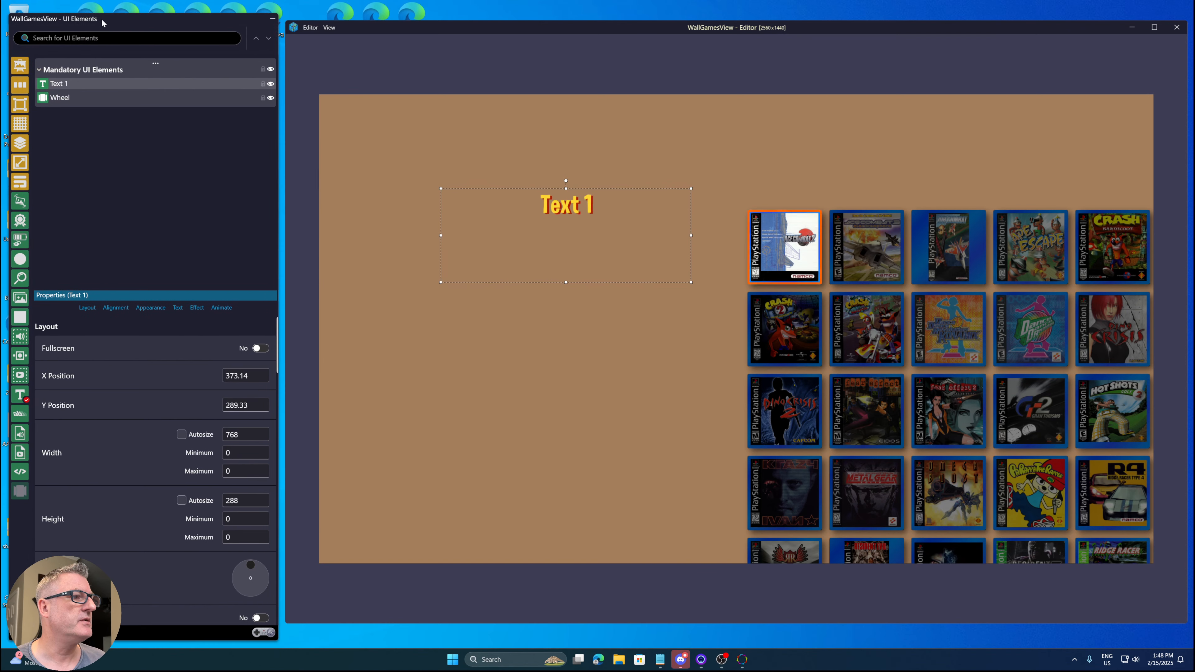
click(273, 19)
drag(234, 24, 217, 45)
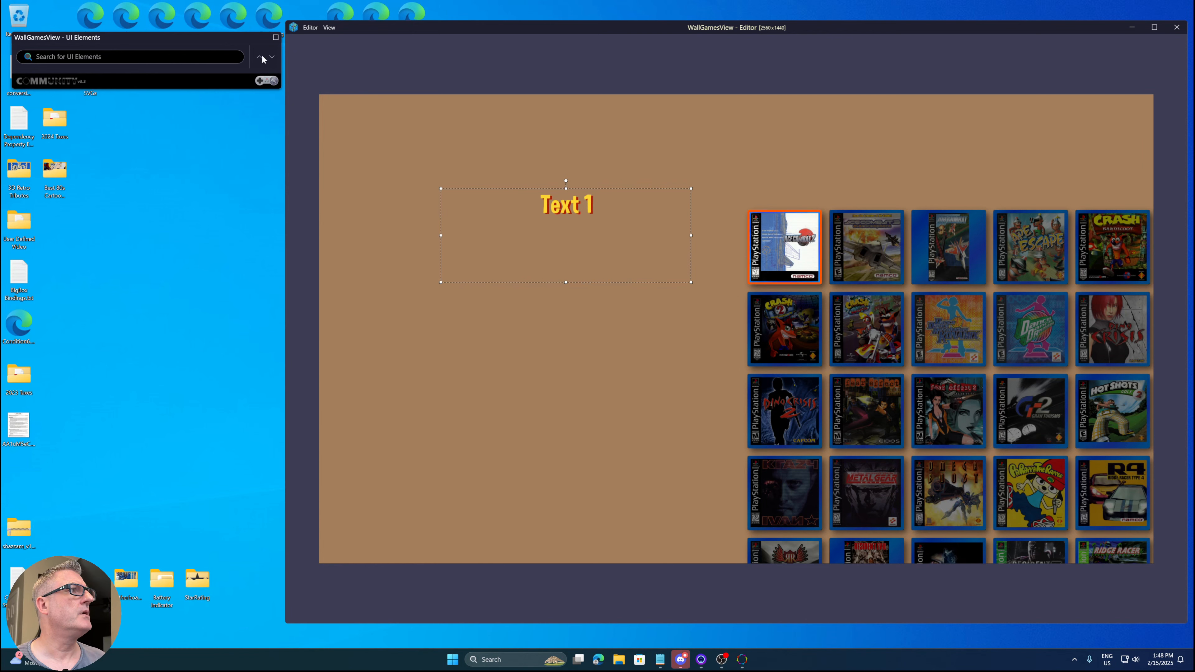
click(276, 37)
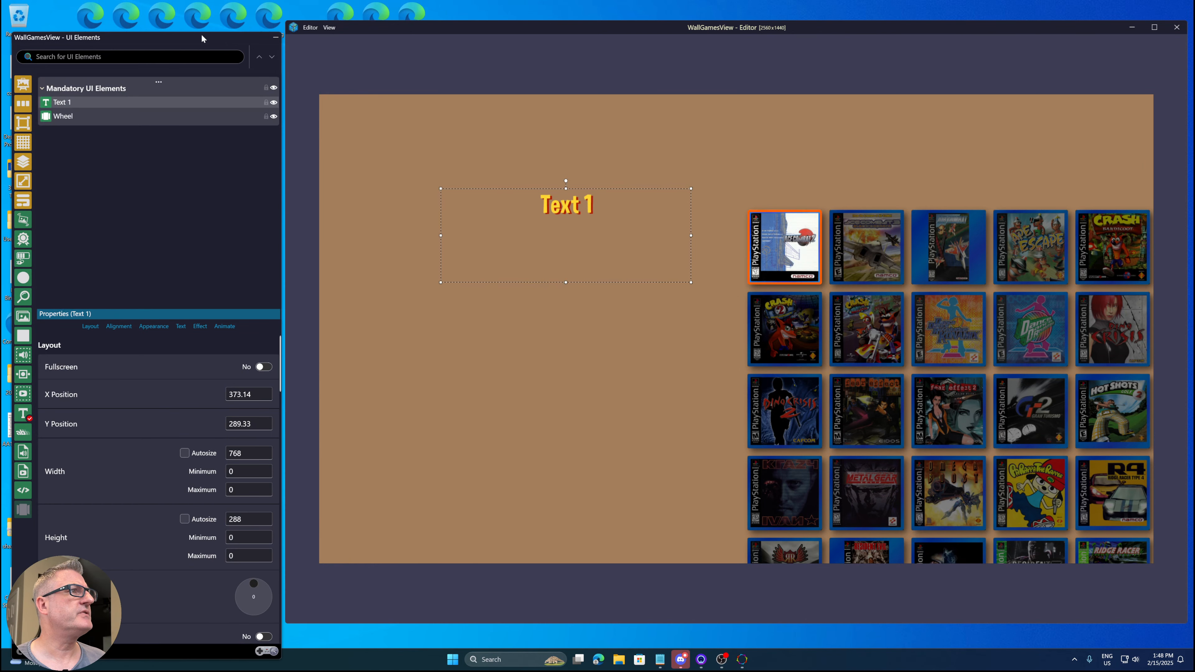
drag(202, 35, 198, 21)
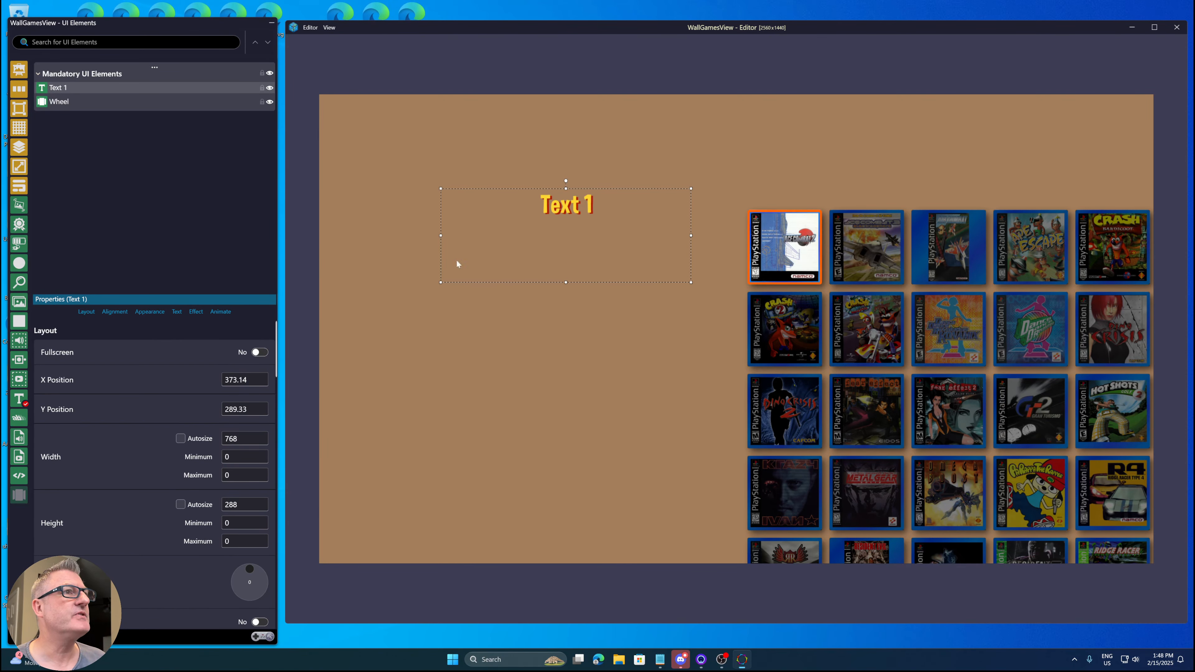
Close the WallGamesView editor without saving the changes.
click(315, 28)
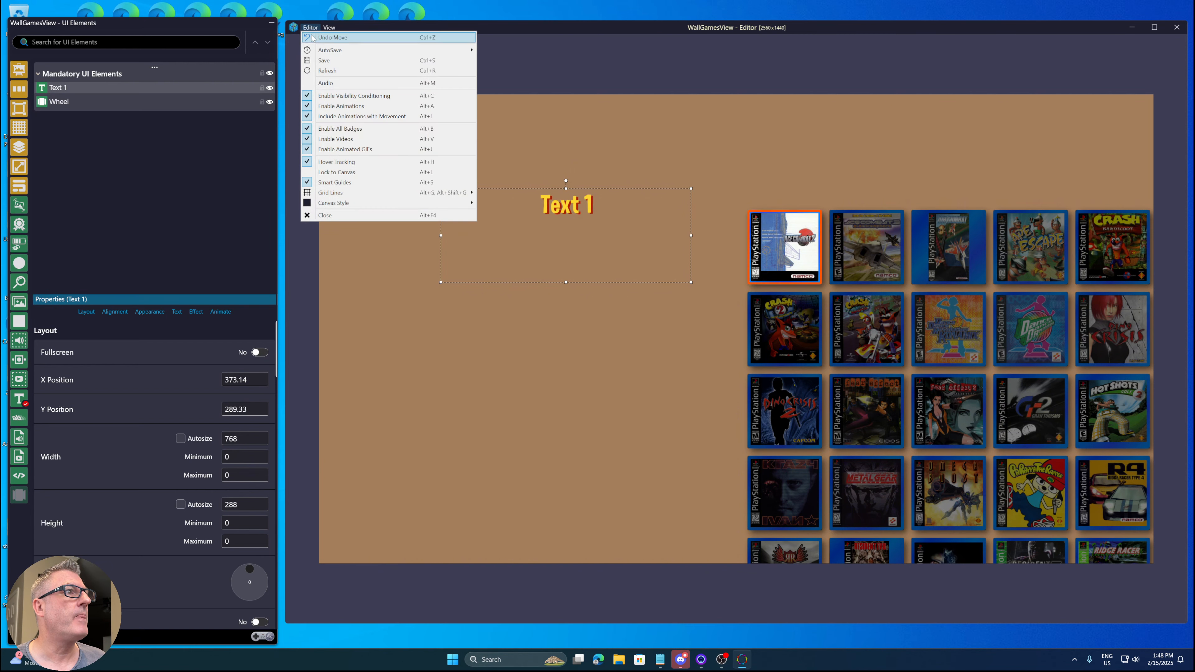
click(362, 219)
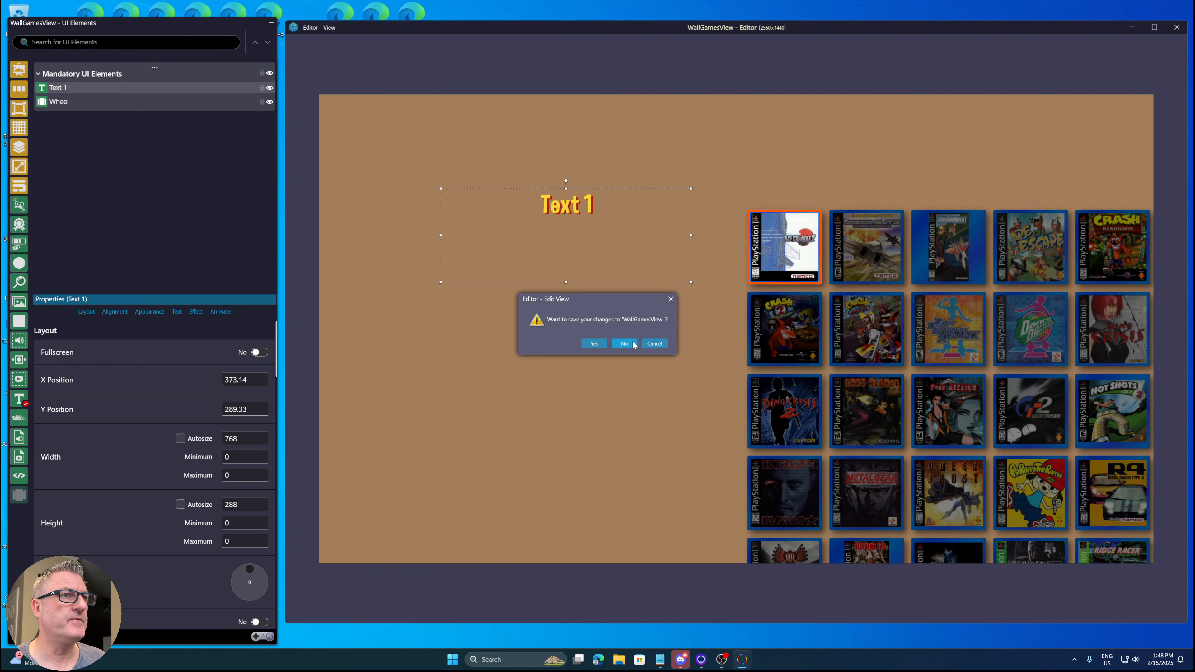
click(627, 344)
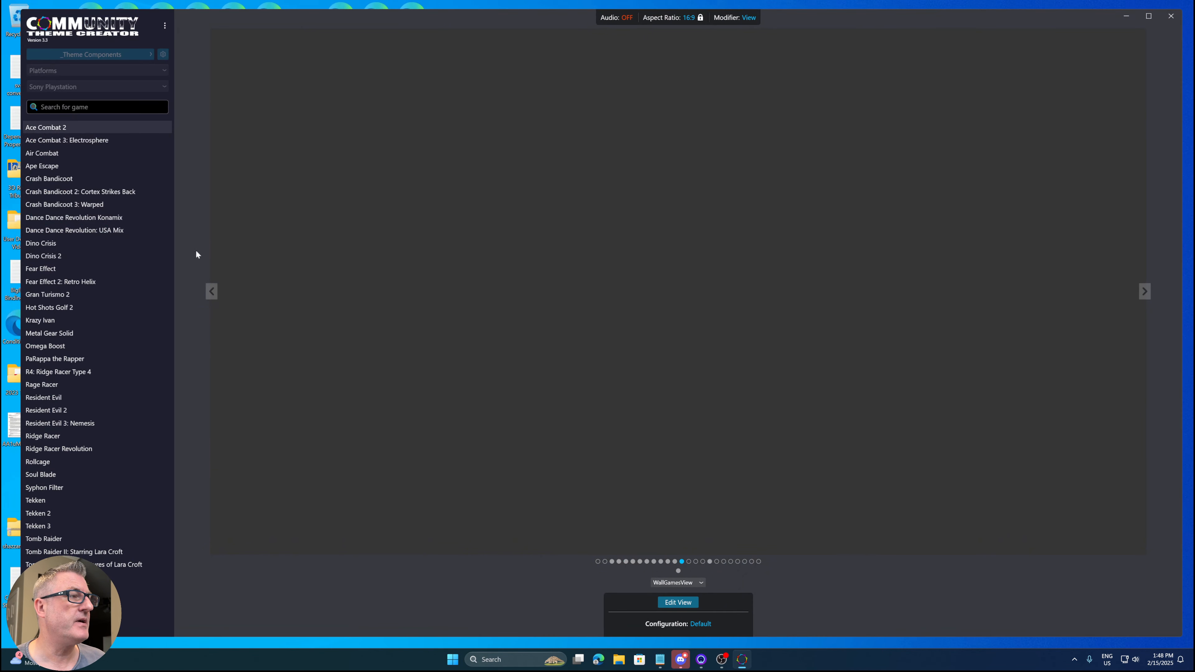